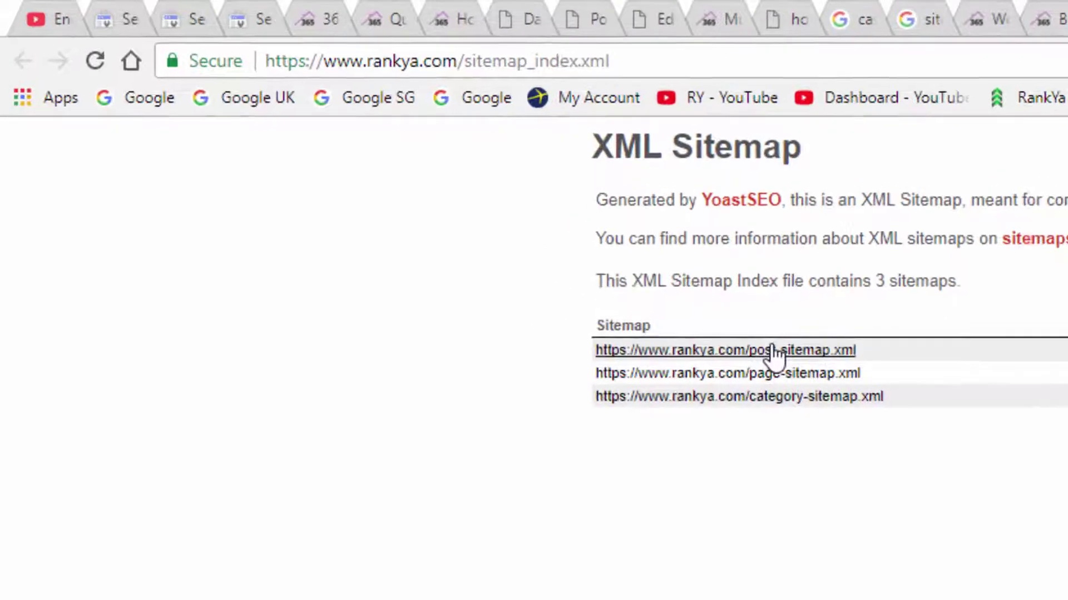
# Open the post and category sitemaps from sitemap_index.xml in new tabs, then view the post sitemap.
pyautogui.keyDown('ctrl'); pyautogui.click(773, 353); pyautogui.keyUp('ctrl')
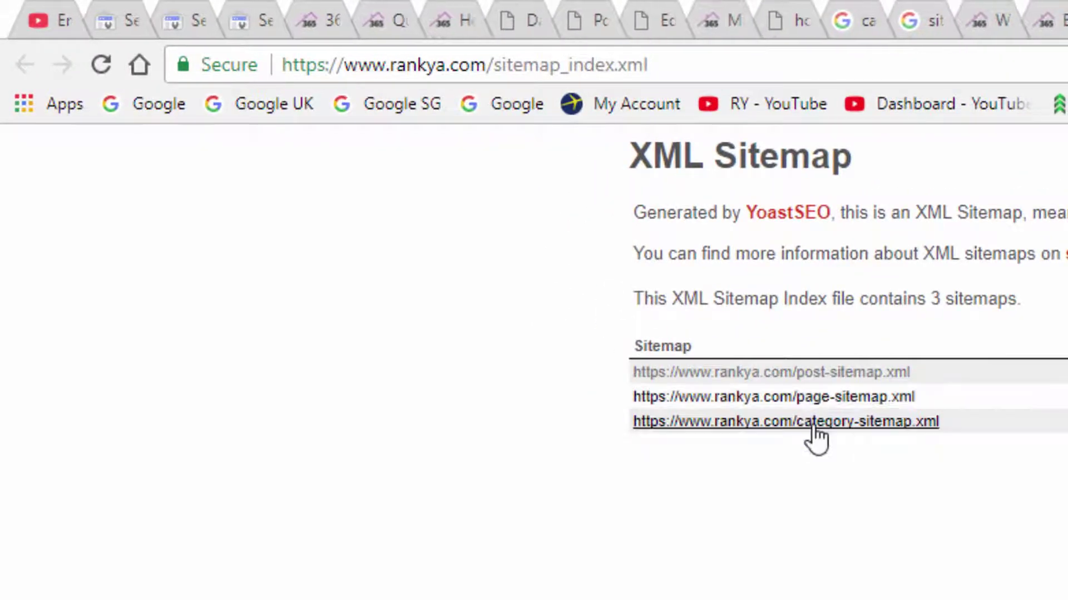
pyautogui.keyDown('ctrl'); pyautogui.click(813, 426); pyautogui.keyUp('ctrl')
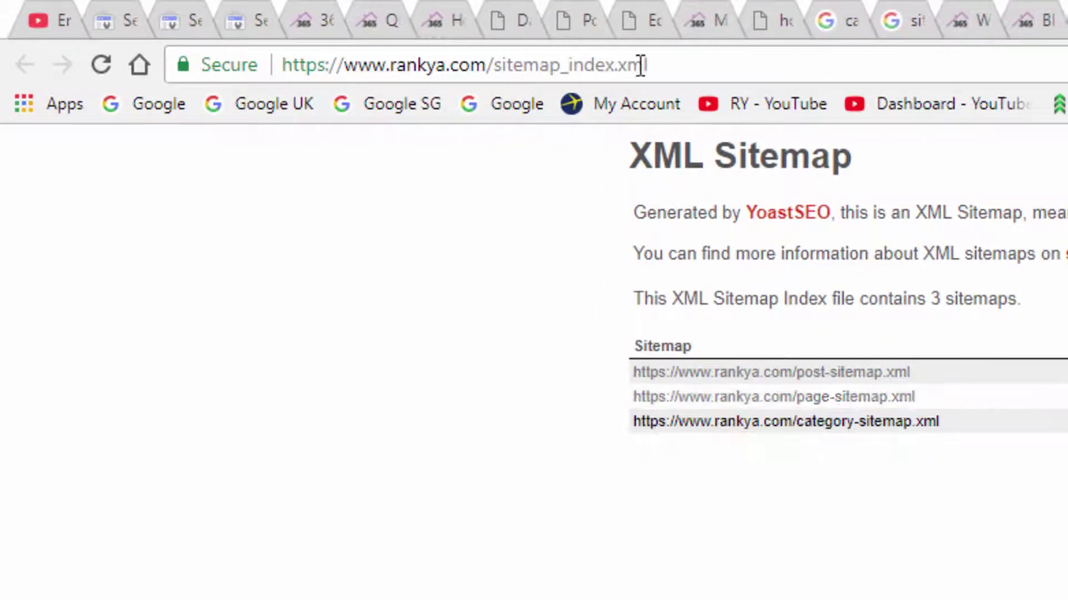
pyautogui.moveTo(615, 65); pyautogui.dragTo(667, 71)
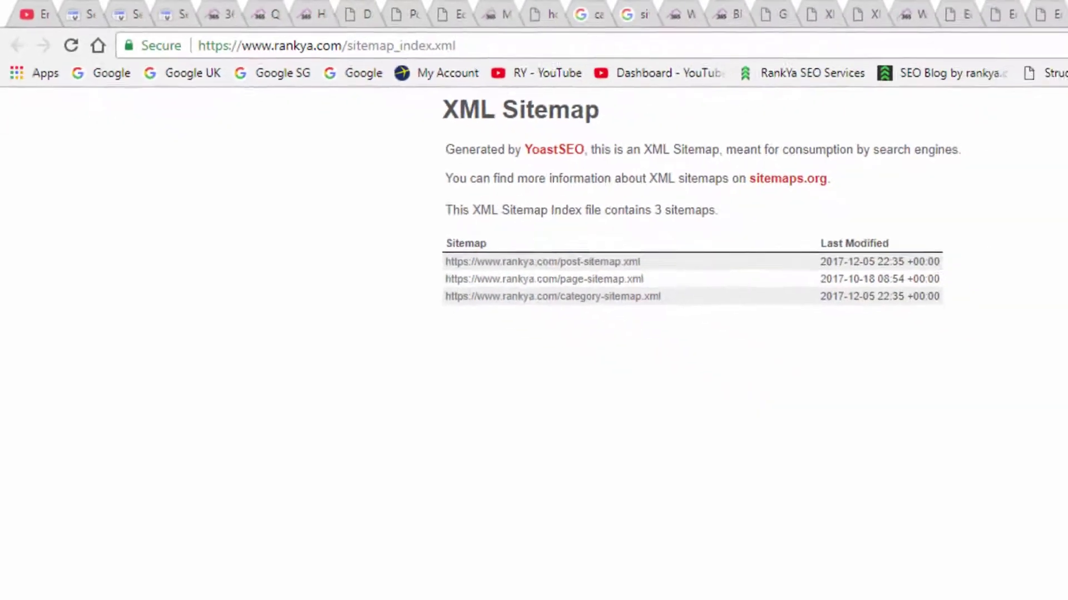
pyautogui.click(612, 261)
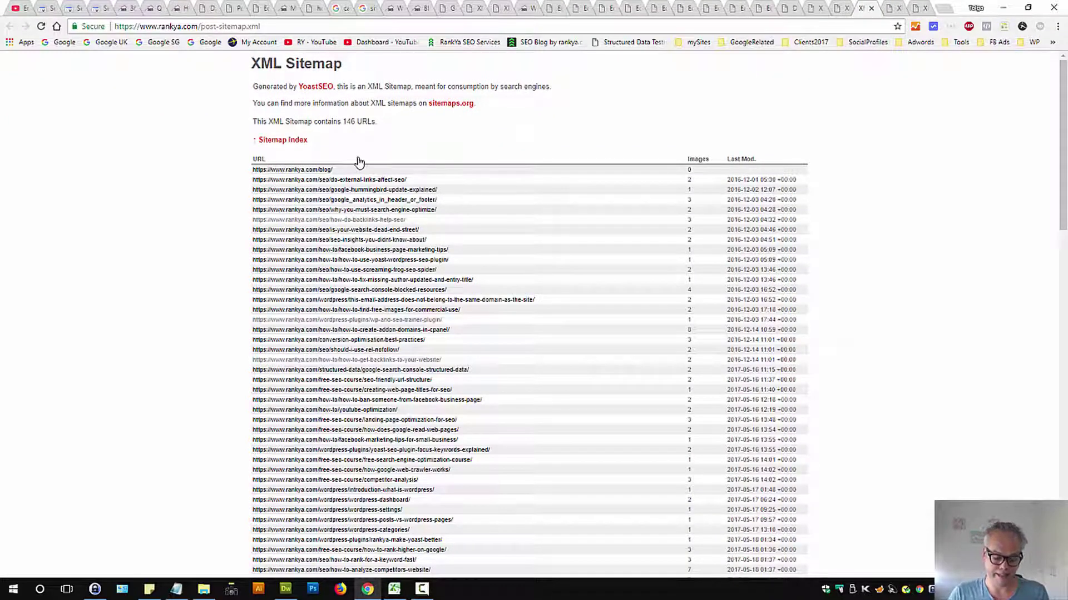
# Show the raw source of post-sitemap.xml with Ctrl+U and highlight its opening lines and XML declaration.
pyautogui.hotkey('ctrl', 'u')
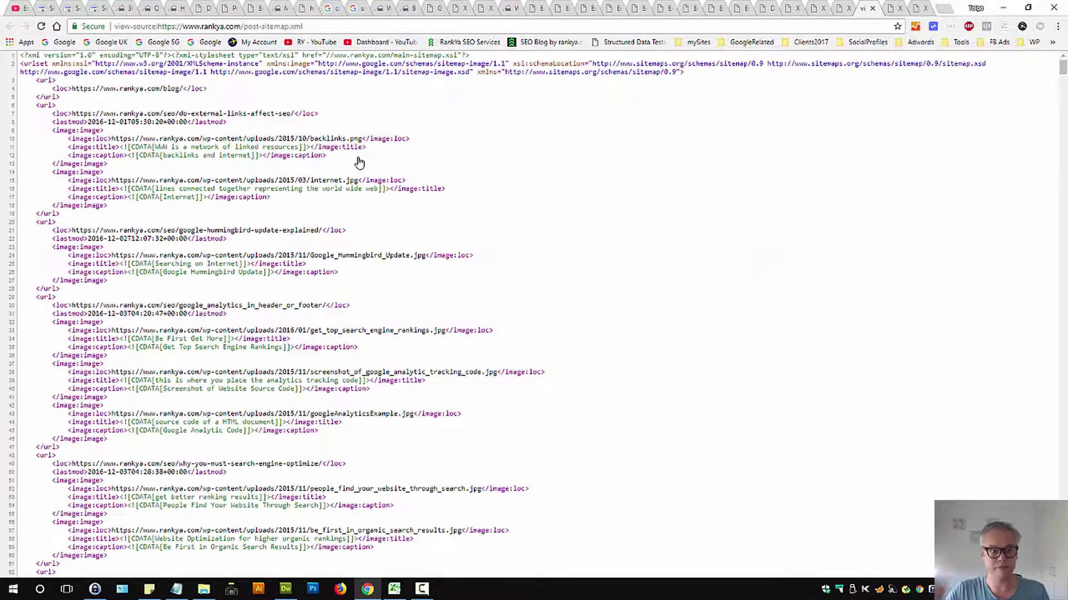
pyautogui.moveTo(475, 272); pyautogui.dragTo(20, 53)
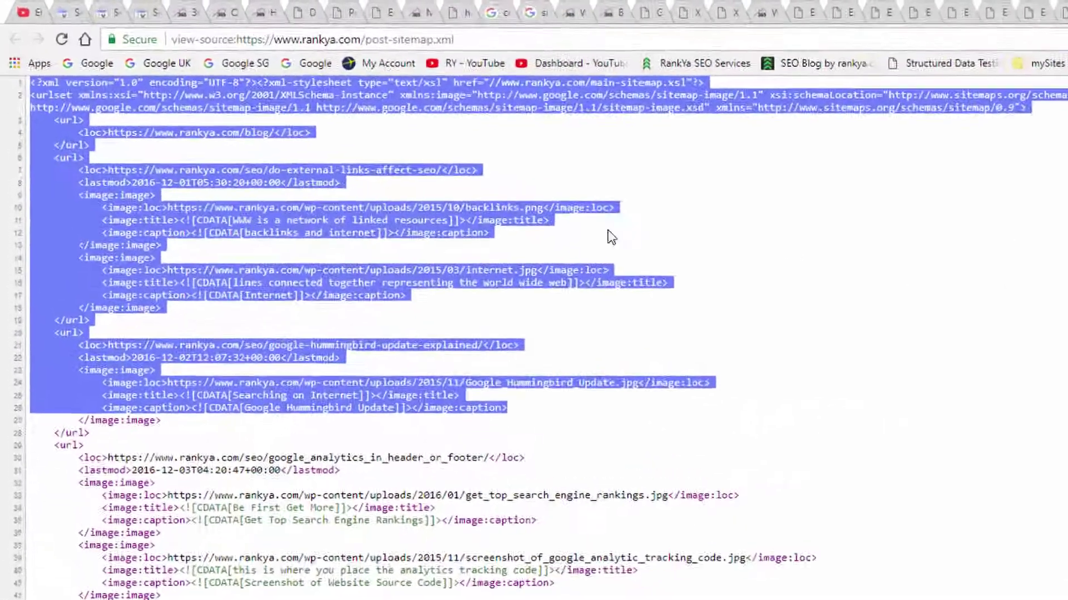
pyautogui.click(50, 60)
pyautogui.moveTo(73, 102); pyautogui.dragTo(10, 105)
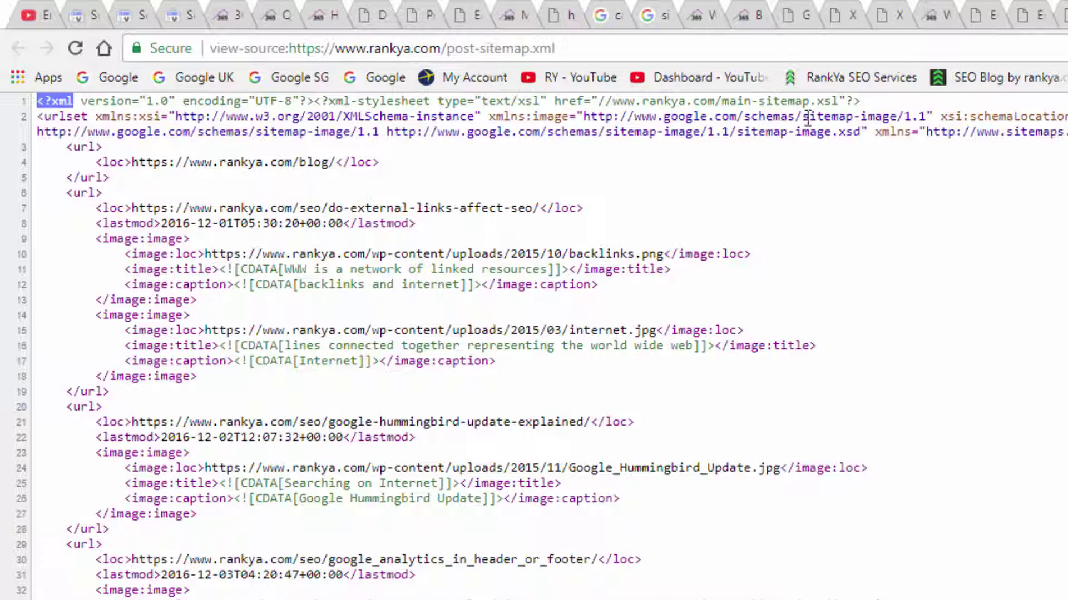
pyautogui.click(969, 240)
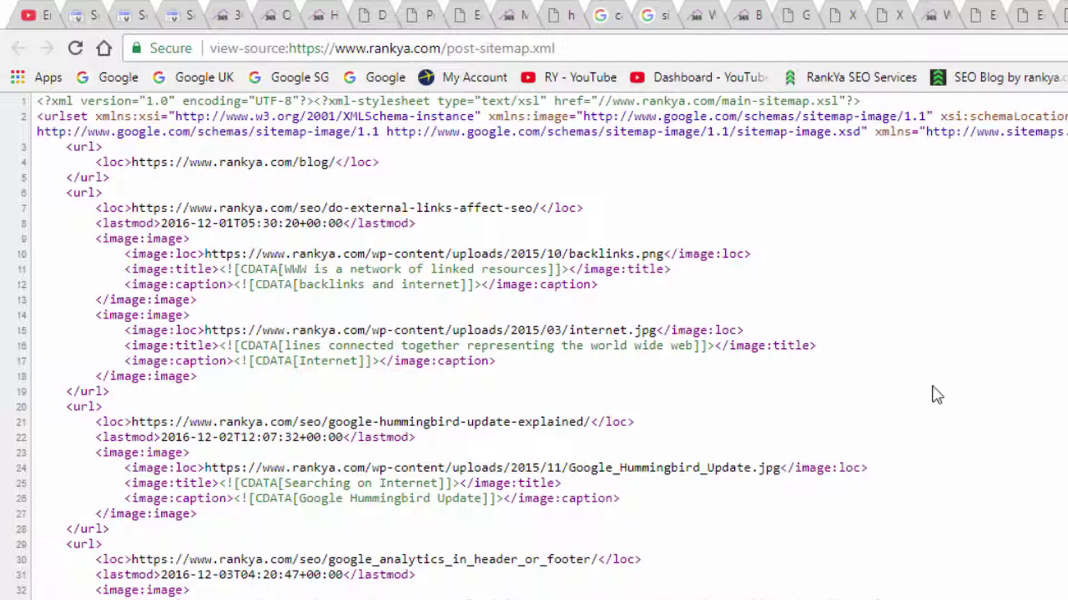
# Highlight two post url entries, then one post's loc, lastmod date and image:loc line.
pyautogui.moveTo(62, 193); pyautogui.dragTo(173, 401)
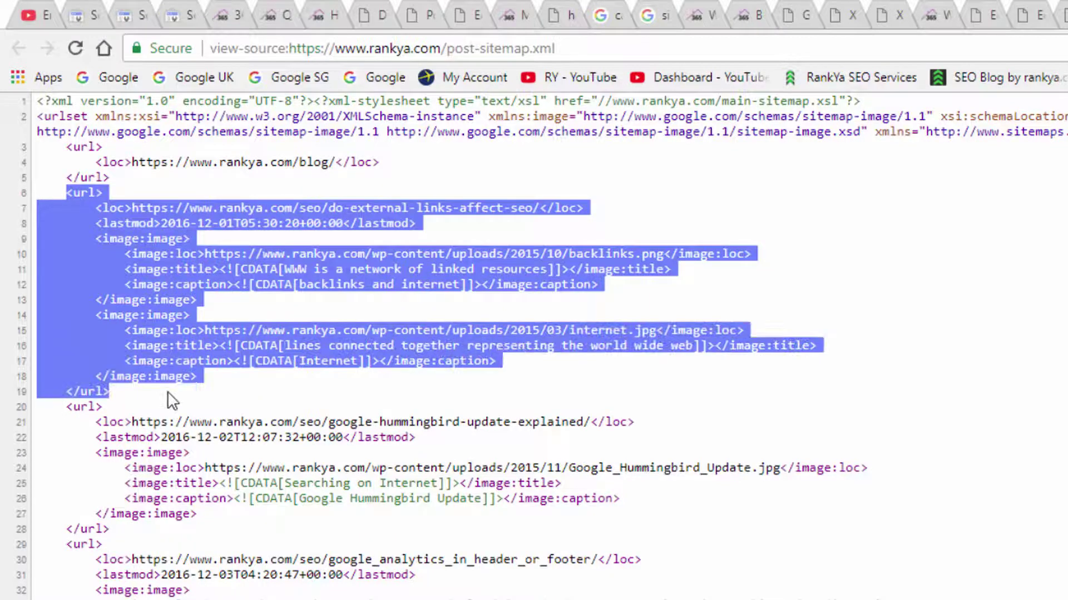
pyautogui.moveTo(66, 407); pyautogui.dragTo(123, 534)
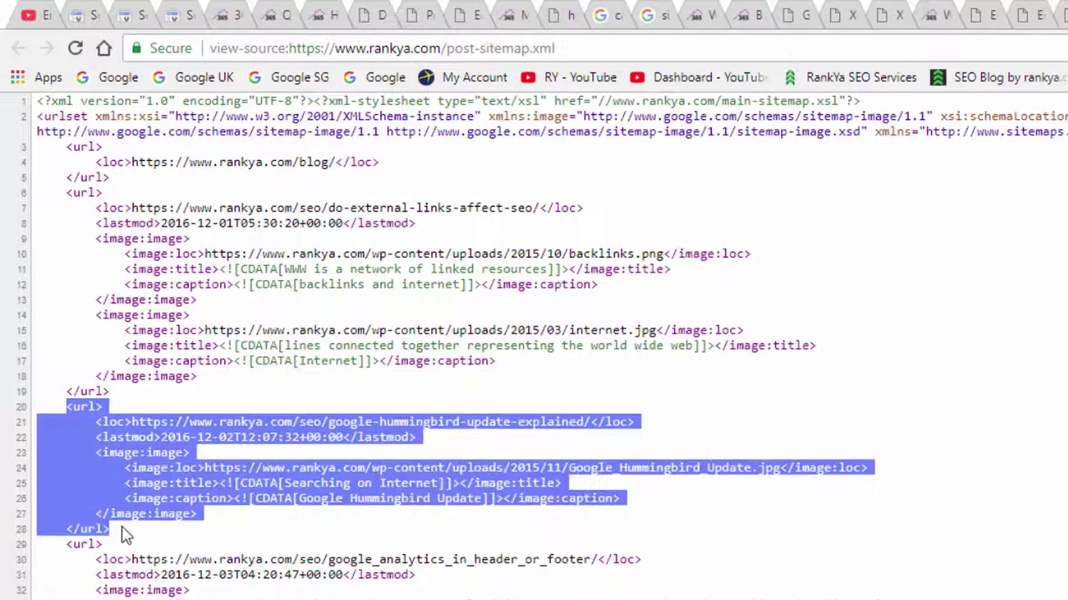
pyautogui.click(184, 538)
pyautogui.moveTo(134, 423); pyautogui.dragTo(594, 421)
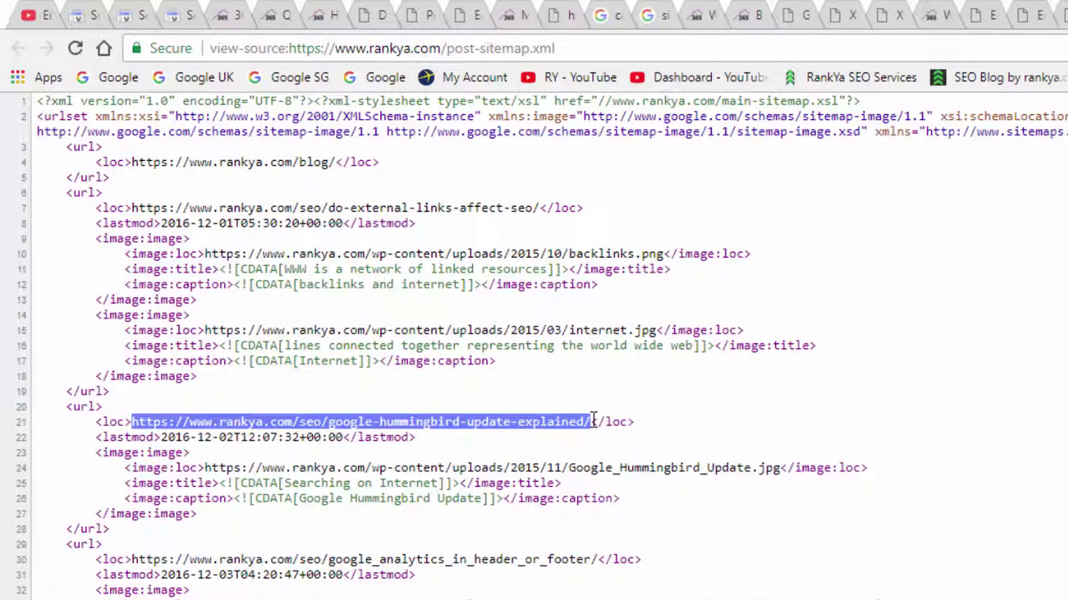
pyautogui.moveTo(161, 437); pyautogui.dragTo(352, 440)
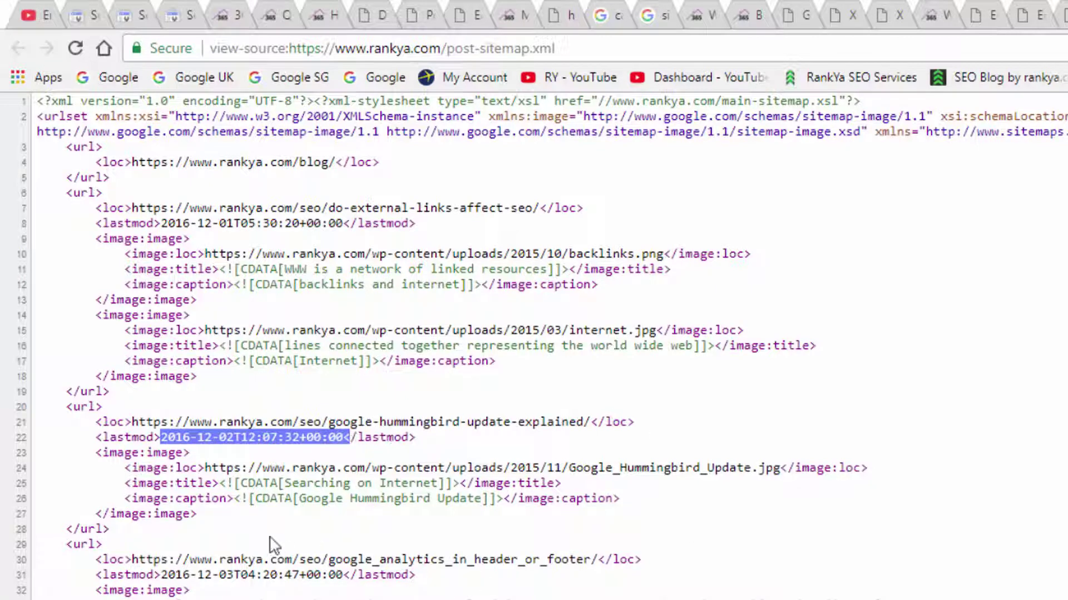
pyautogui.click(225, 463)
pyautogui.moveTo(205, 468); pyautogui.dragTo(815, 468)
pyautogui.click(925, 467)
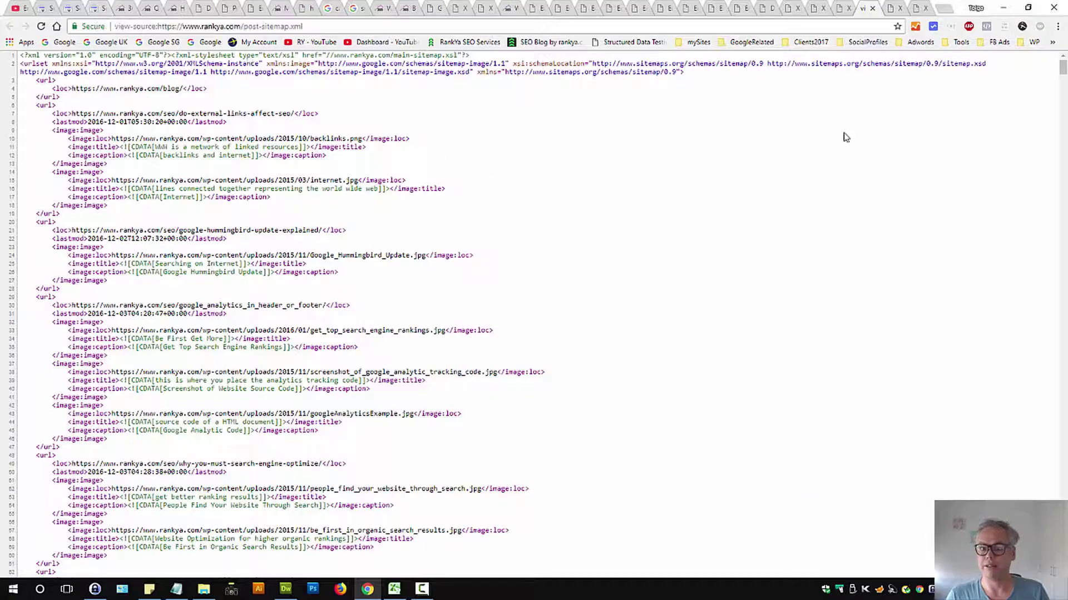
# Compare the rendered and raw post sitemap, note the sitemap_index.xml address, then go to Search Console Sitemaps.
pyautogui.click(838, 8)
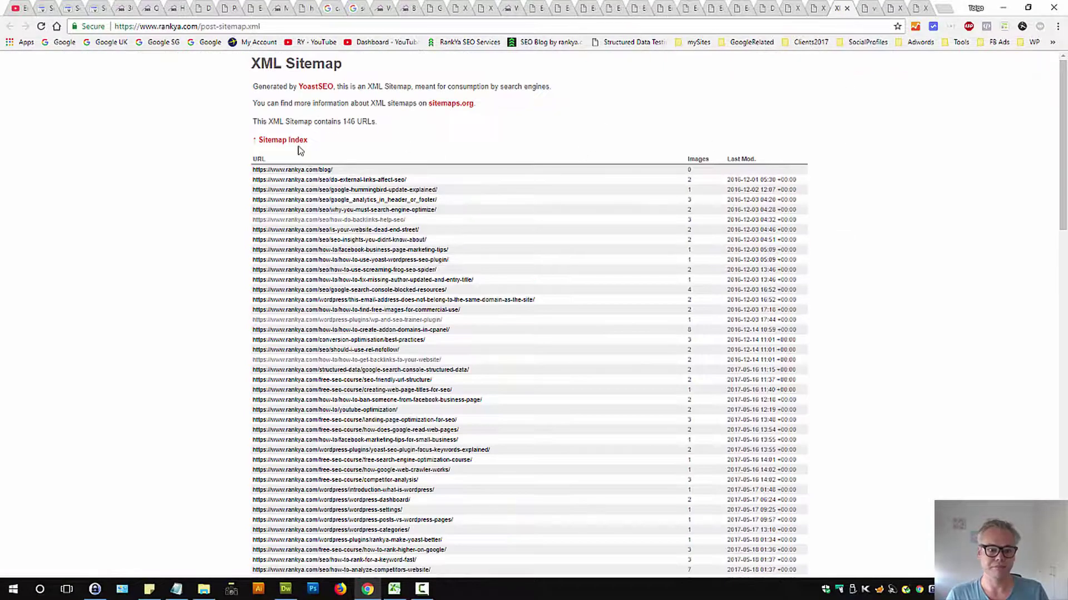
pyautogui.click(867, 9)
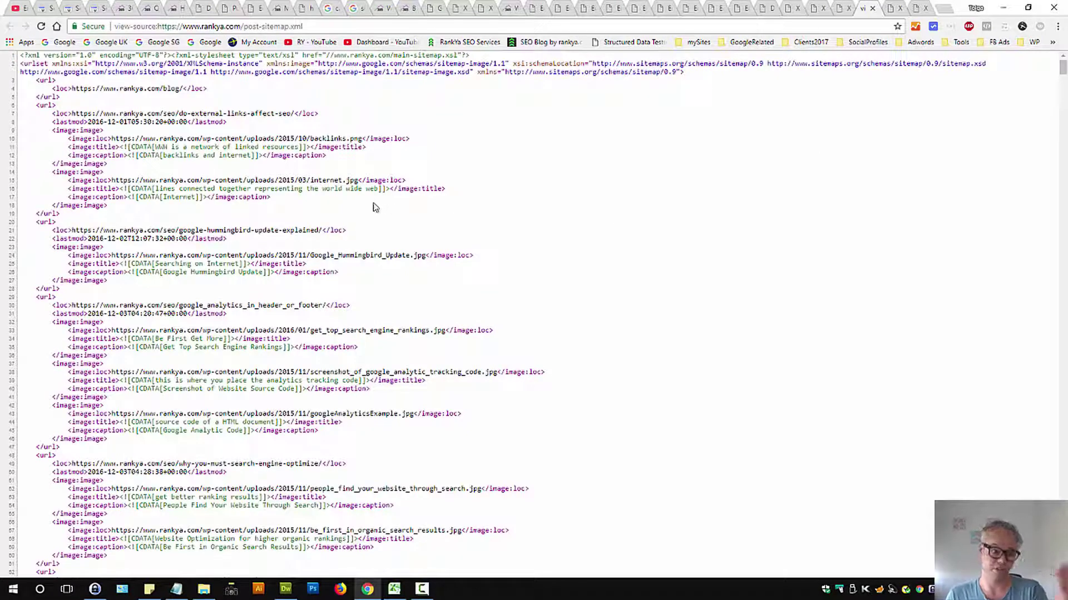
pyautogui.hotkey('ctrl', 'shift', 'Tab')
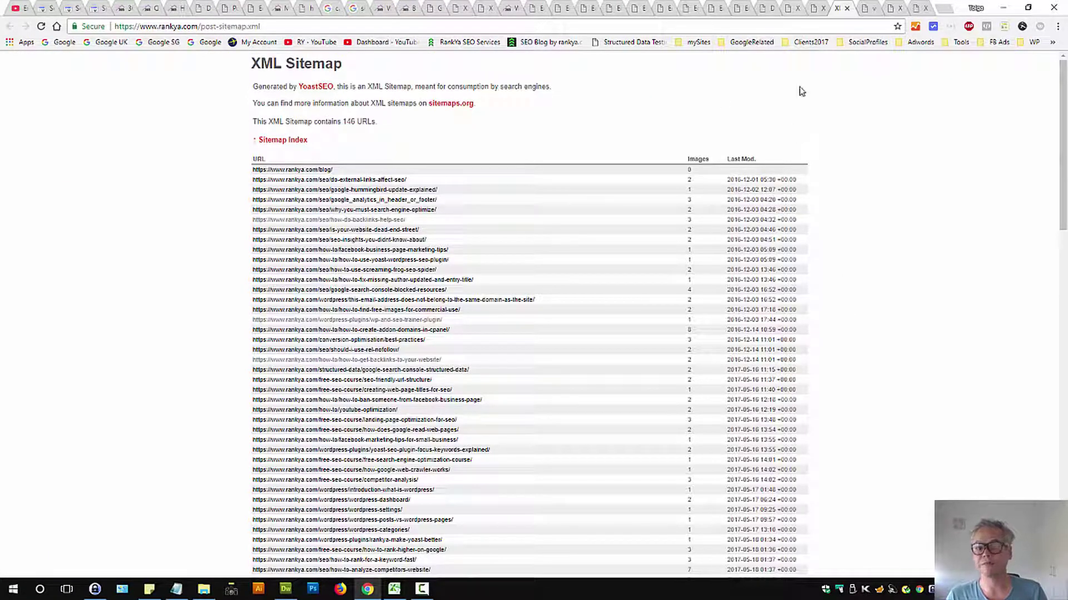
pyautogui.click(814, 9)
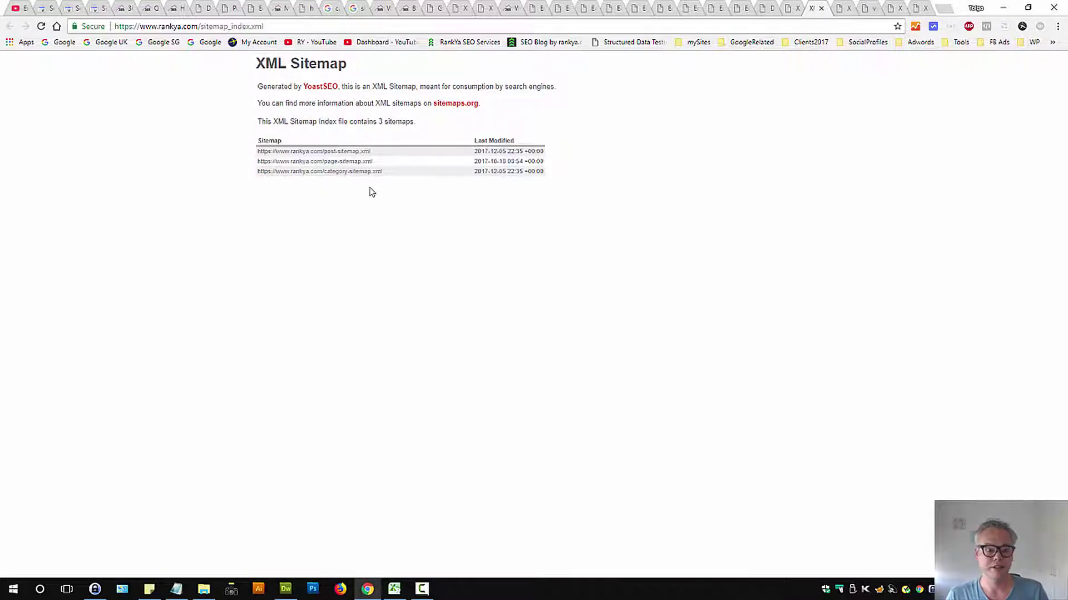
pyautogui.moveTo(200, 26); pyautogui.dragTo(331, 31)
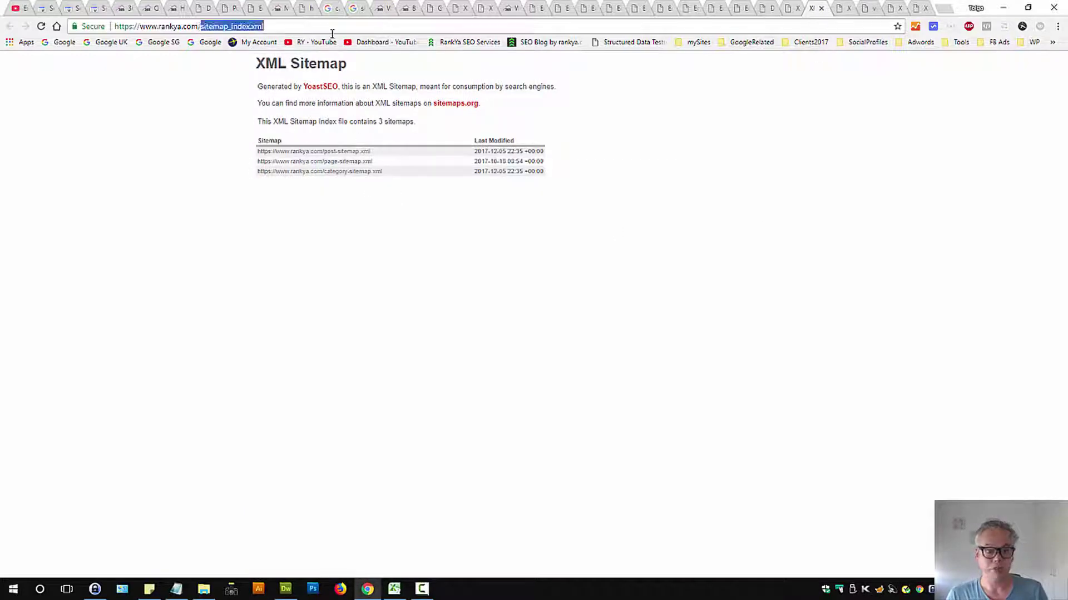
pyautogui.click(143, 75)
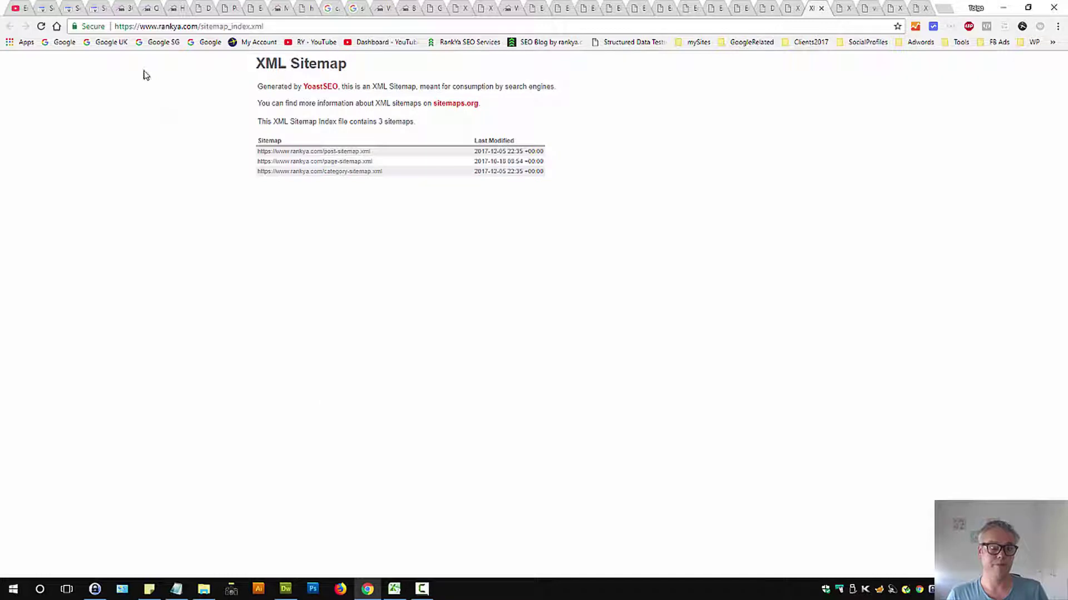
pyautogui.click(94, 9)
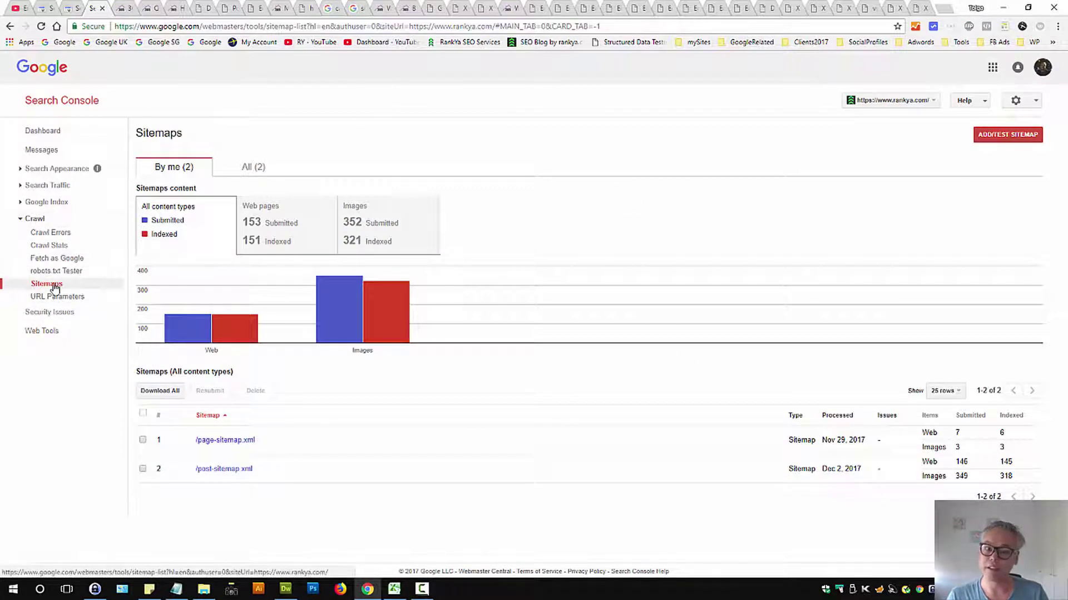
# Enter sitemap_index.xml under Add/test sitemap, cancel without submitting, and go back to the post sitemap.
pyautogui.click(993, 135)
pyautogui.click(945, 175)
pyautogui.write('sitemap_index.xml')
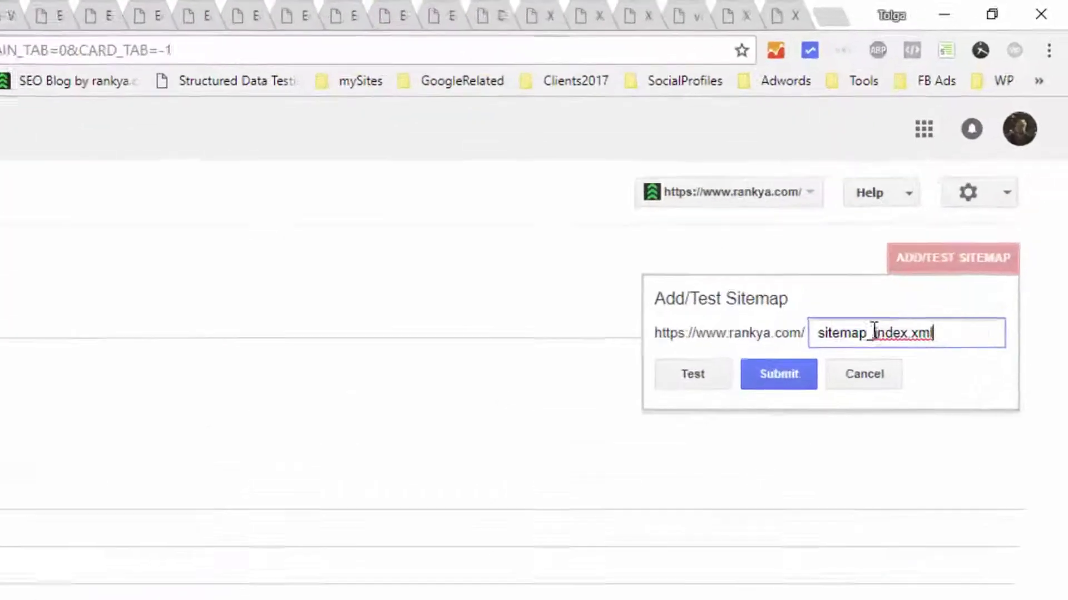
pyautogui.moveTo(941, 332); pyautogui.dragTo(786, 331)
pyautogui.doubleClick(859, 333)
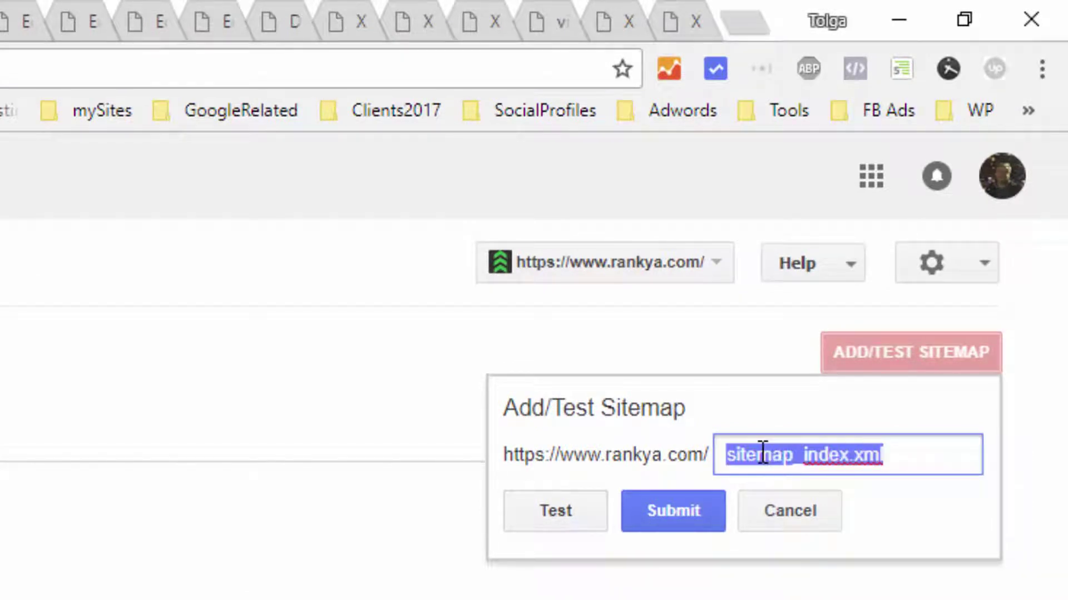
pyautogui.click(810, 512)
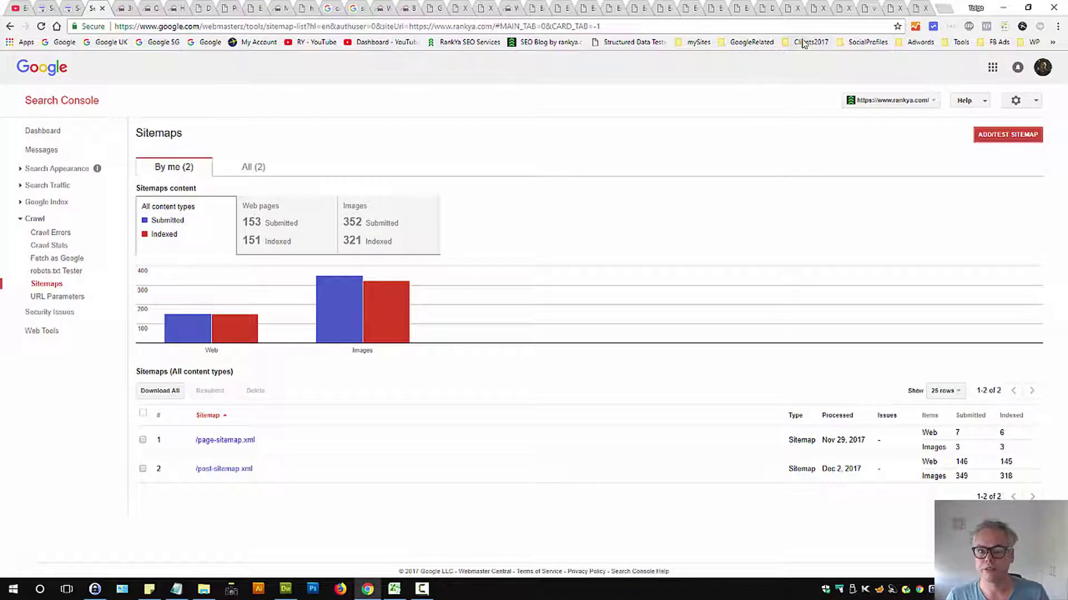
pyautogui.click(844, 10)
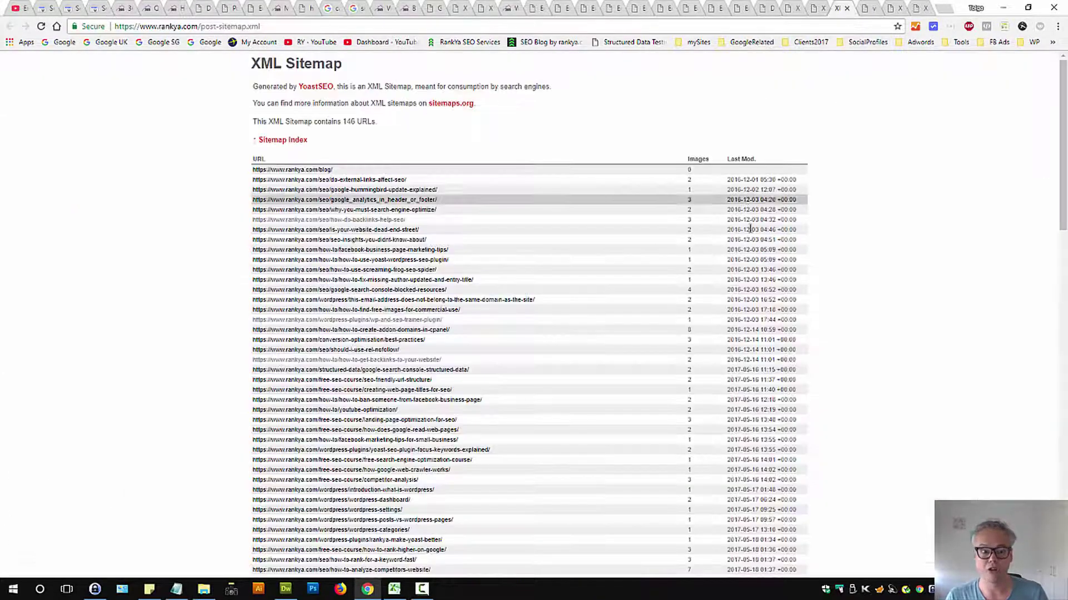
# From the sitemap_index.xml page, open the post, page and category sitemaps in new tabs.
pyautogui.click(816, 10)
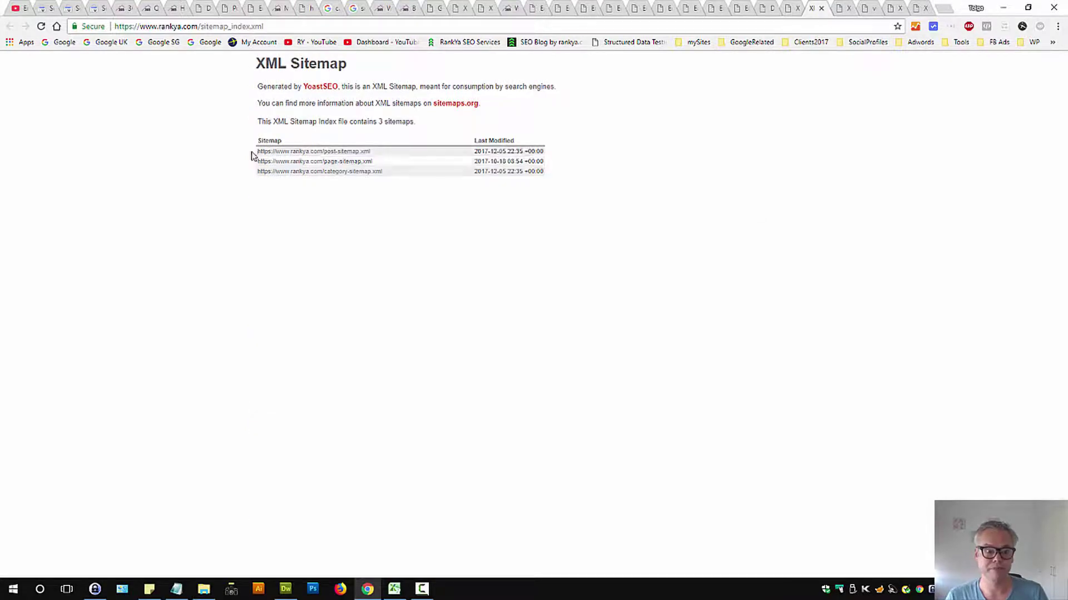
pyautogui.moveTo(203, 26); pyautogui.dragTo(296, 28)
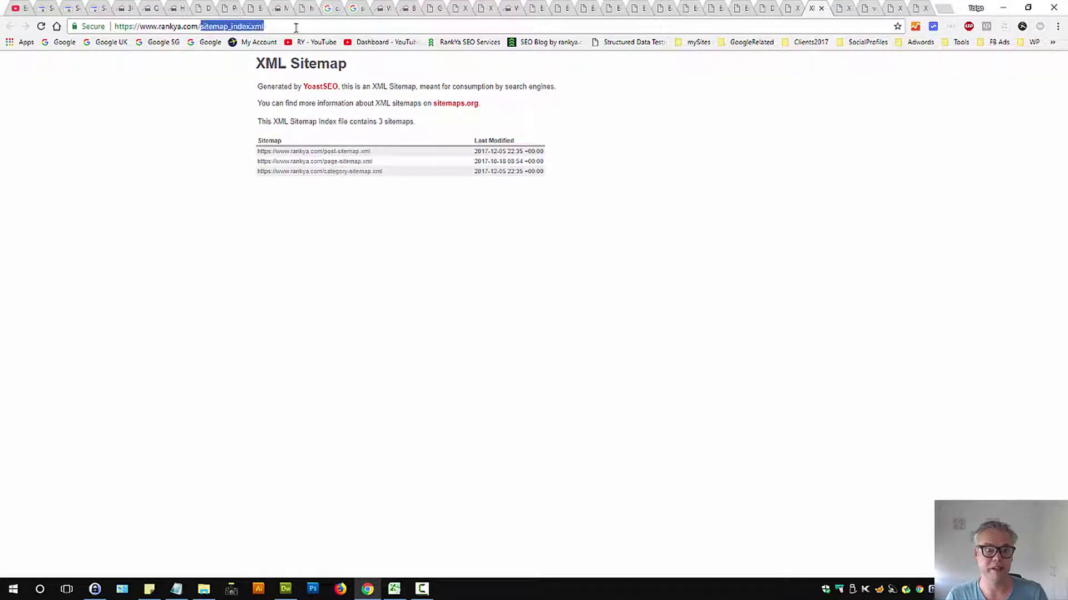
pyautogui.keyDown('ctrl'); pyautogui.click(338, 157); pyautogui.keyUp('ctrl')
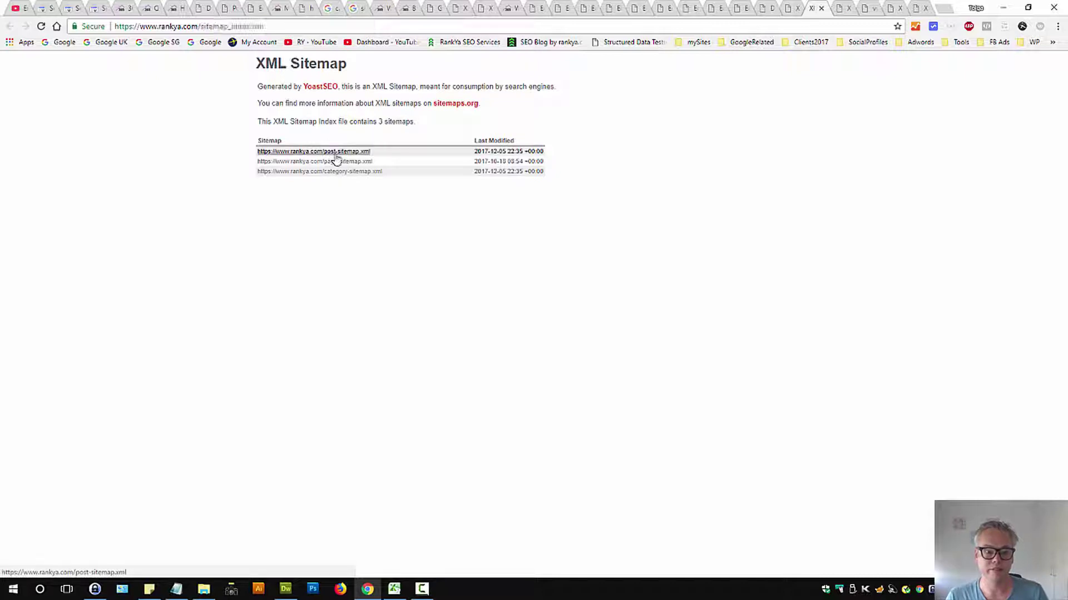
pyautogui.keyDown('ctrl'); pyautogui.click(339, 161); pyautogui.keyUp('ctrl')
pyautogui.keyDown('ctrl'); pyautogui.click(341, 171); pyautogui.keyUp('ctrl')
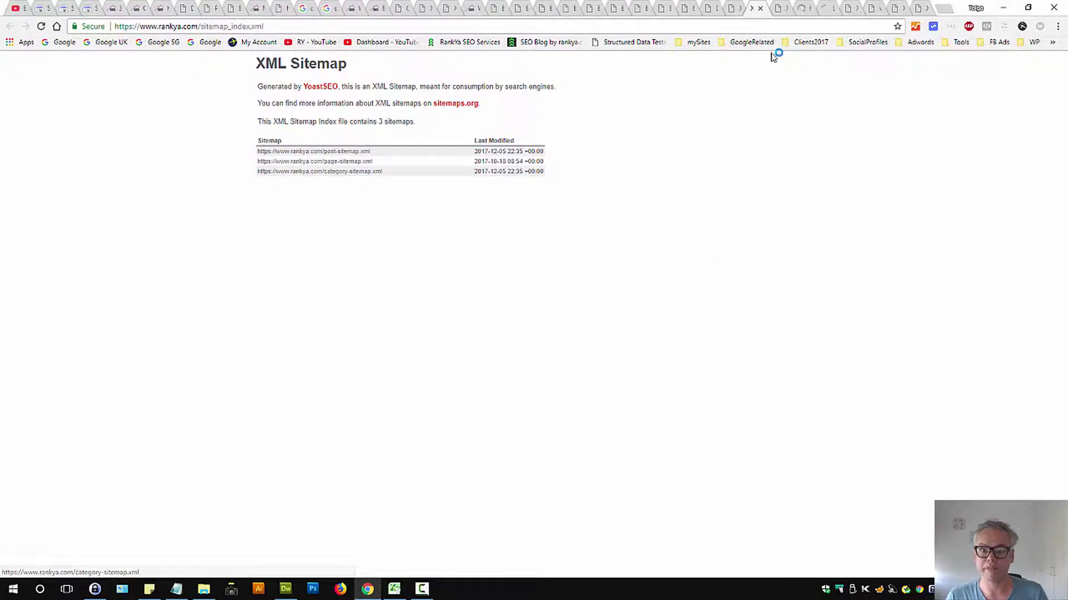
# Check the post-sitemap.xml address, then return to the Search Console Sitemaps report.
pyautogui.click(781, 10)
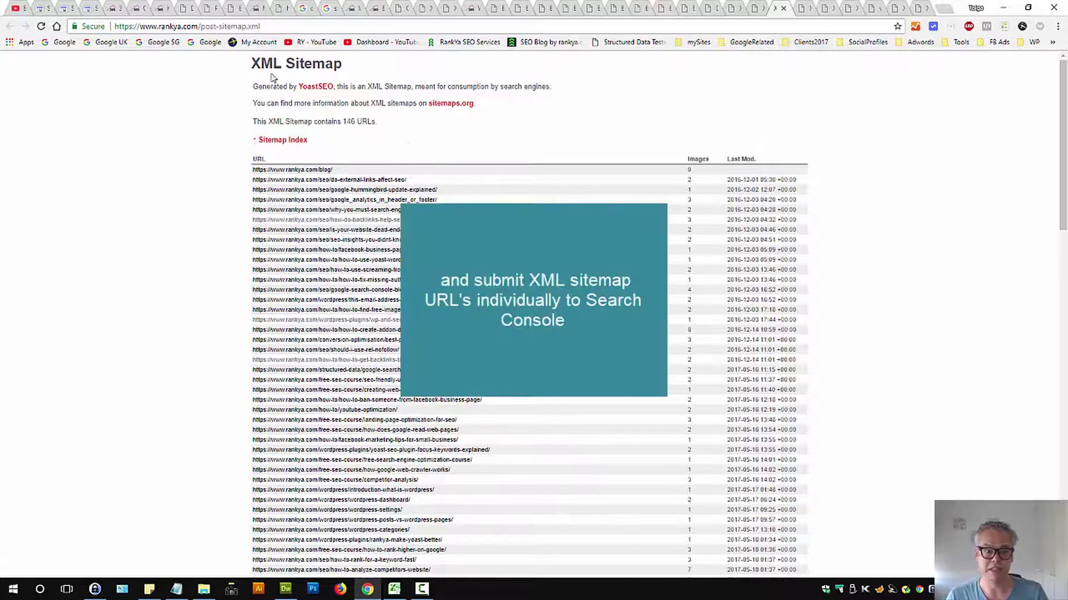
pyautogui.moveTo(201, 27); pyautogui.dragTo(287, 33)
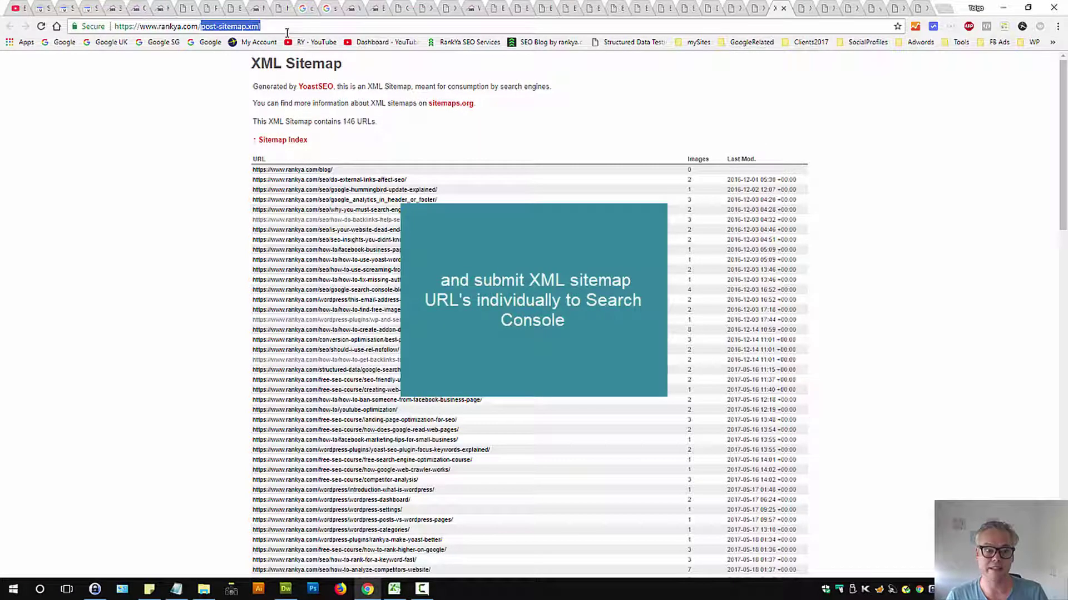
pyautogui.click(171, 130)
pyautogui.click(89, 8)
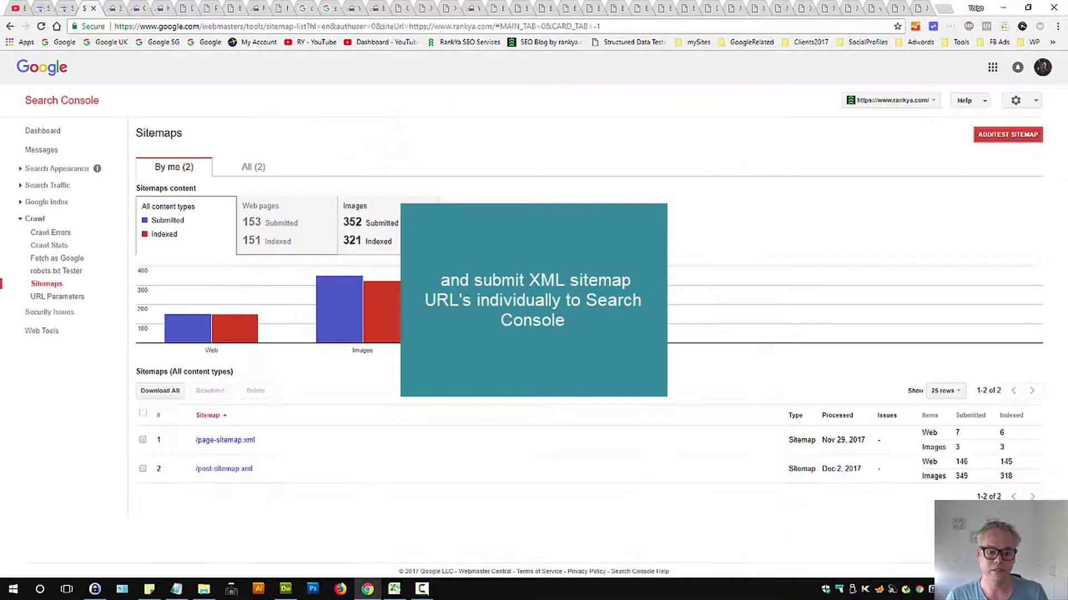
# Type sitemap_index.xml into Add/test sitemap, then cancel without submitting it.
pyautogui.click(995, 136)
pyautogui.click(1012, 176)
pyautogui.write('sitemap_index.xml')
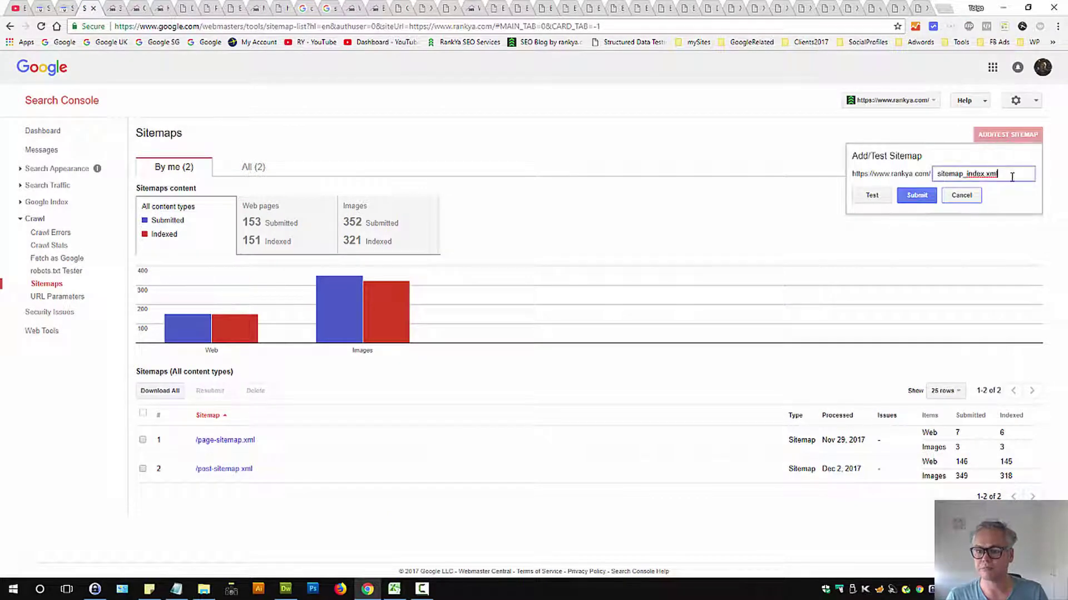
pyautogui.tripleClick(939, 177)
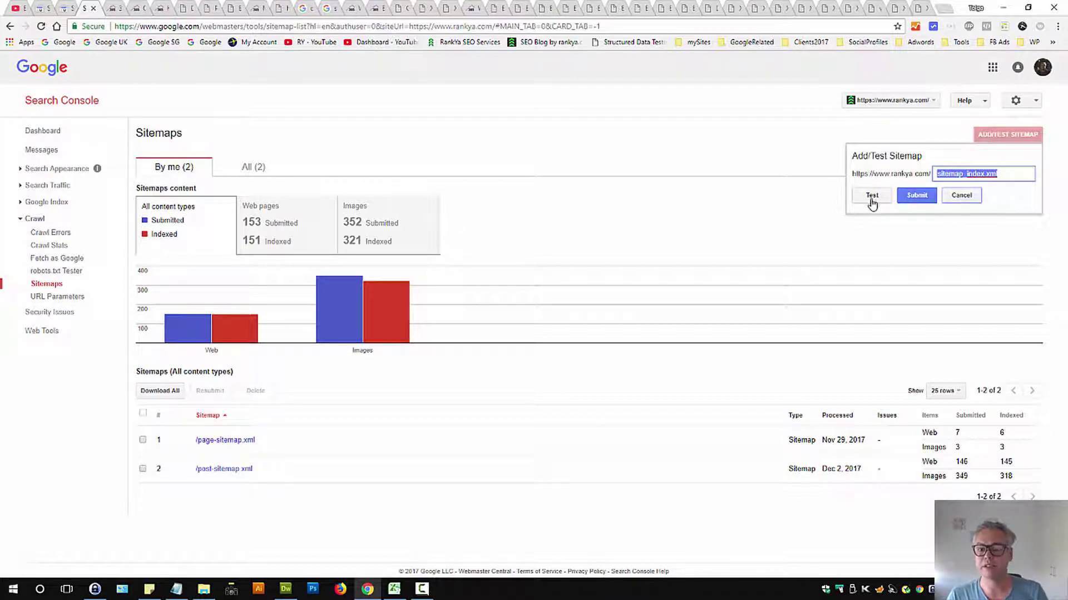
pyautogui.click(965, 201)
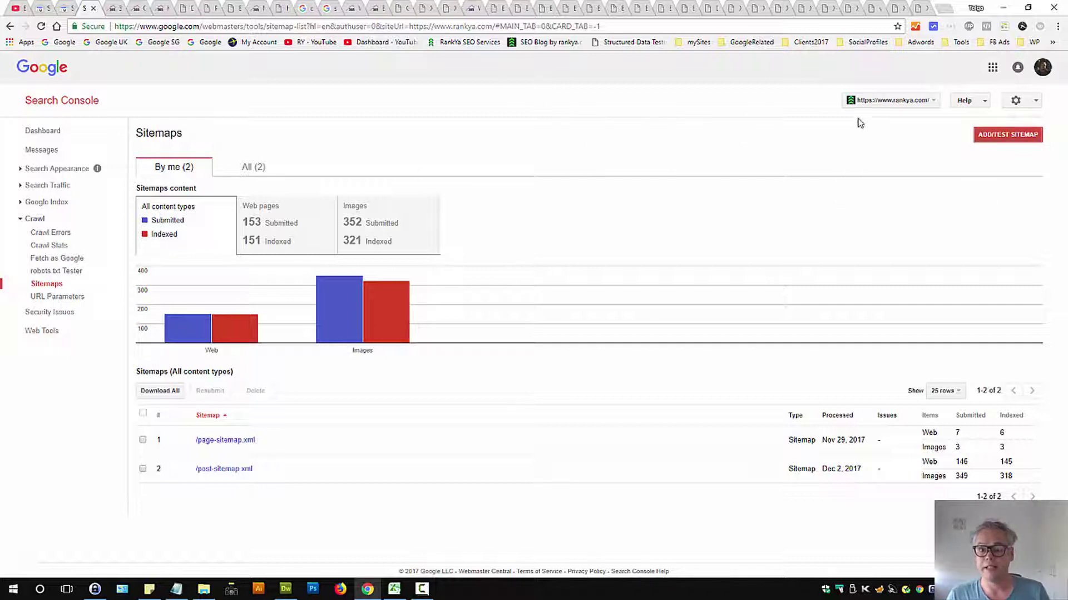
# Close the sitemap index, page sitemap, post sitemap and source-view tabs.
pyautogui.click(756, 9)
pyautogui.click(764, 8)
pyautogui.click(764, 9)
pyautogui.click(764, 8)
pyautogui.click(764, 9)
pyautogui.click(764, 9)
# Close the last sitemap tab, then try Max entries per sitemap as 500, 10, and back to 1000.
pyautogui.click(764, 8)
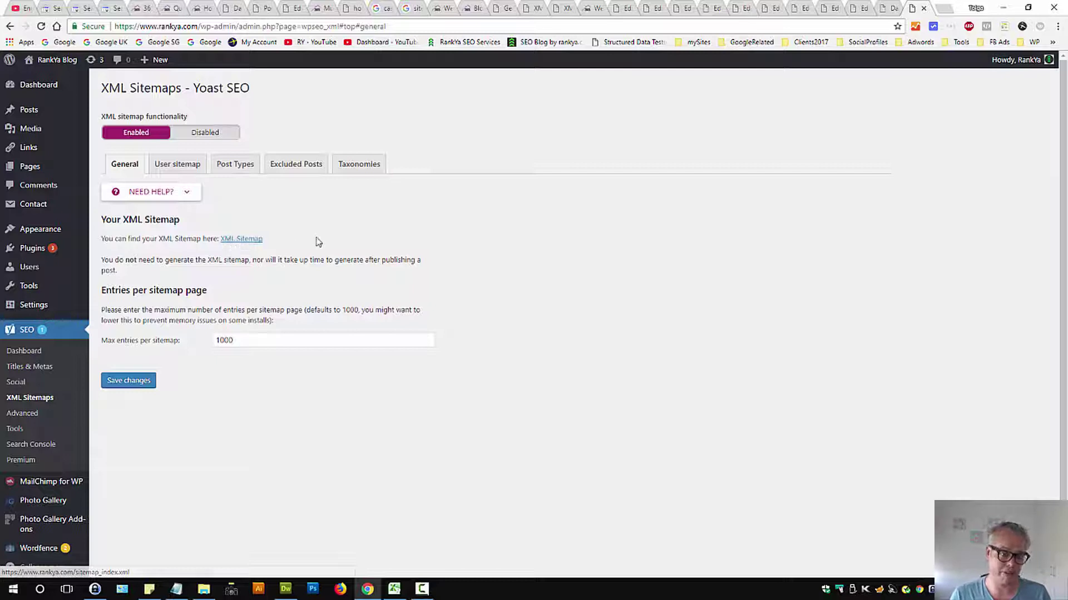
pyautogui.moveTo(251, 343); pyautogui.dragTo(140, 350)
pyautogui.click(281, 338)
pyautogui.moveTo(260, 342); pyautogui.dragTo(190, 347)
pyautogui.write('500')
pyautogui.moveTo(246, 346); pyautogui.dragTo(176, 349)
pyautogui.write('10')
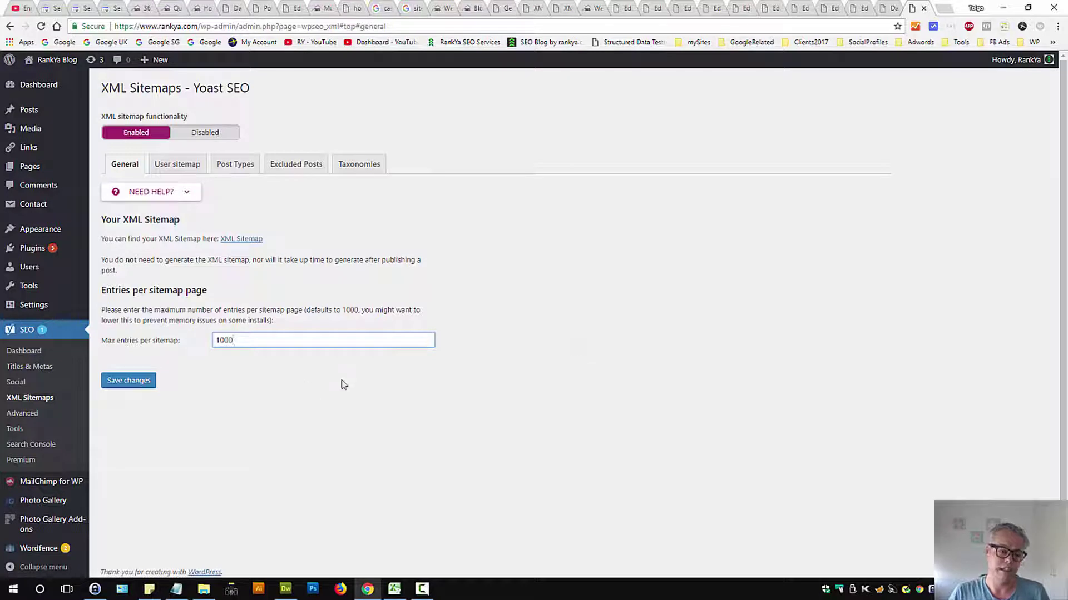
pyautogui.moveTo(269, 345); pyautogui.dragTo(174, 345)
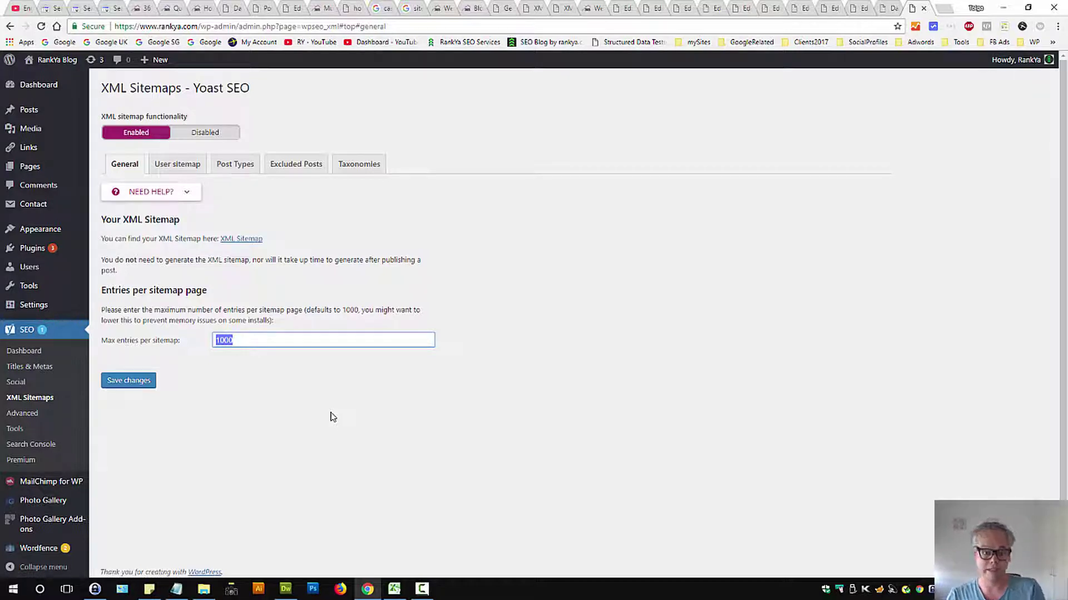
# Enable the Author/user sitemap on the User sitemap settings and review the Users without posts option.
pyautogui.click(178, 164)
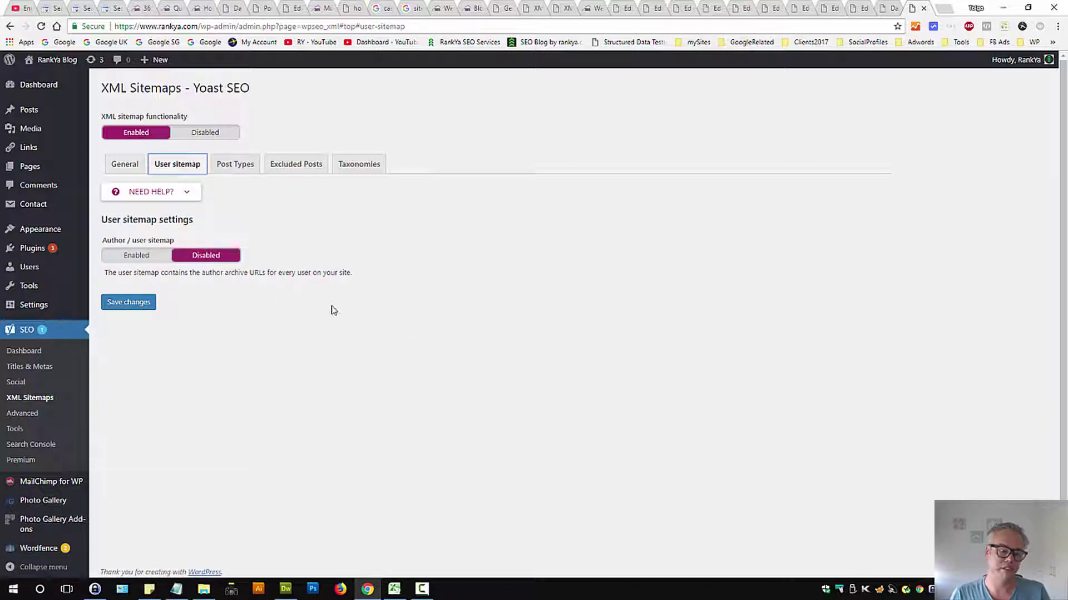
pyautogui.click(152, 256)
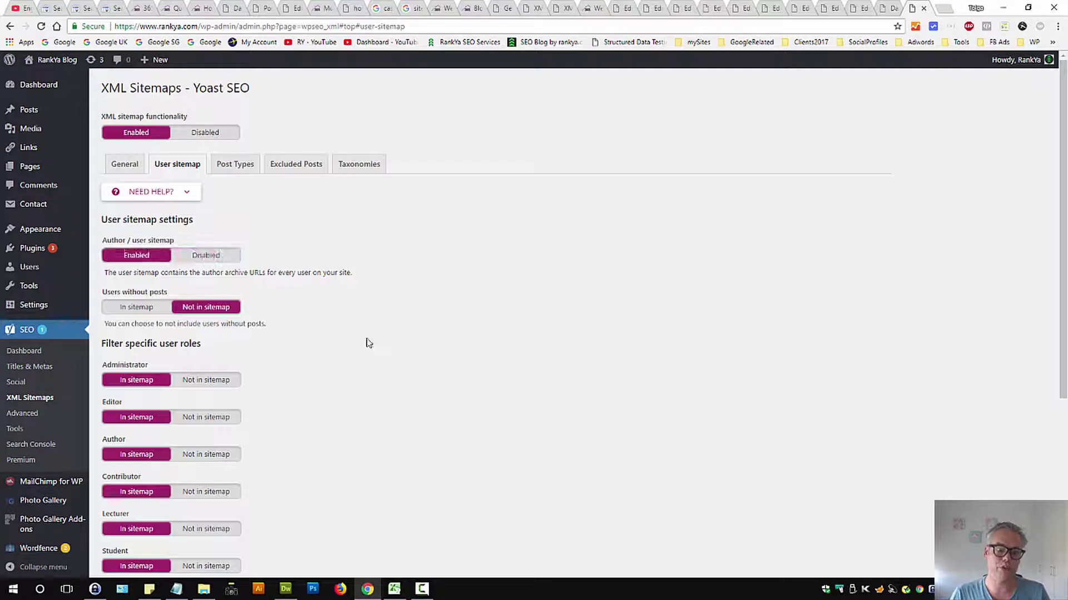
pyautogui.scroll(-3, 359, 292)
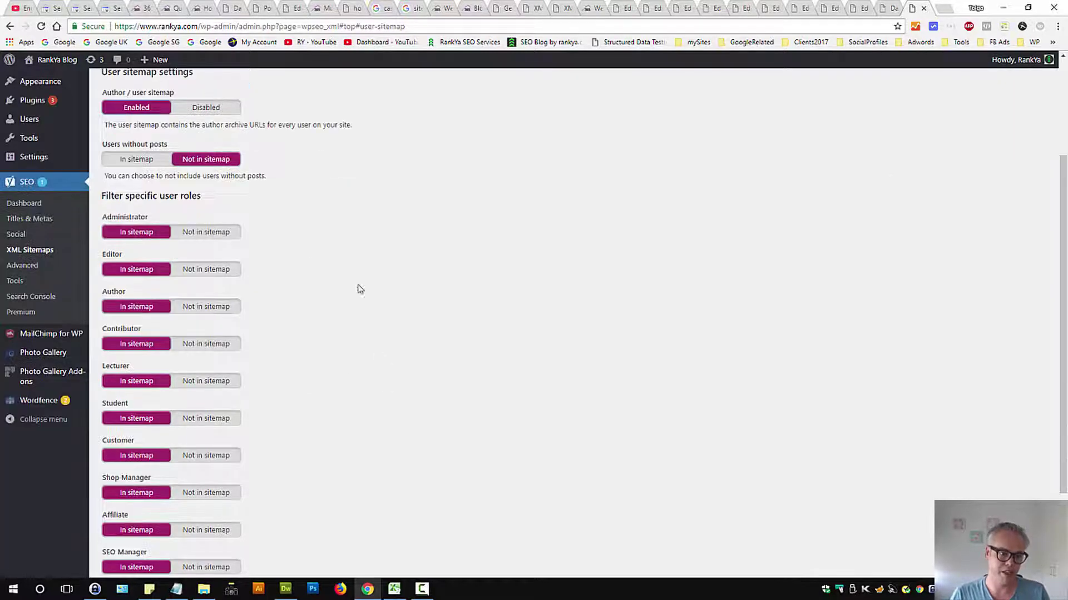
pyautogui.tripleClick(127, 144)
pyautogui.click(376, 228)
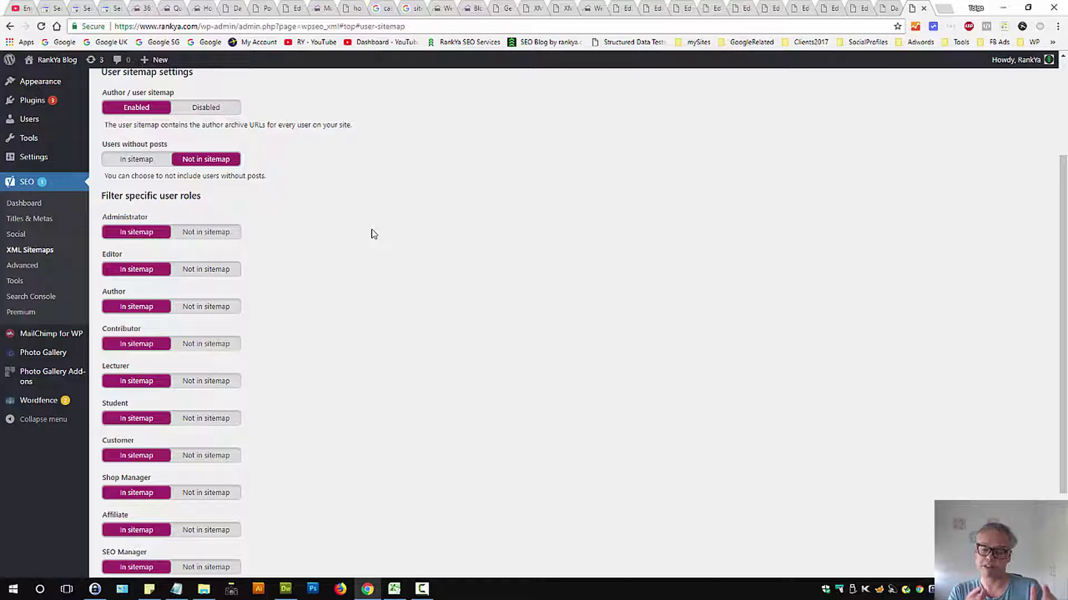
# Toggle Author/user sitemap off and back on, and review the Editor role option.
pyautogui.click(206, 108)
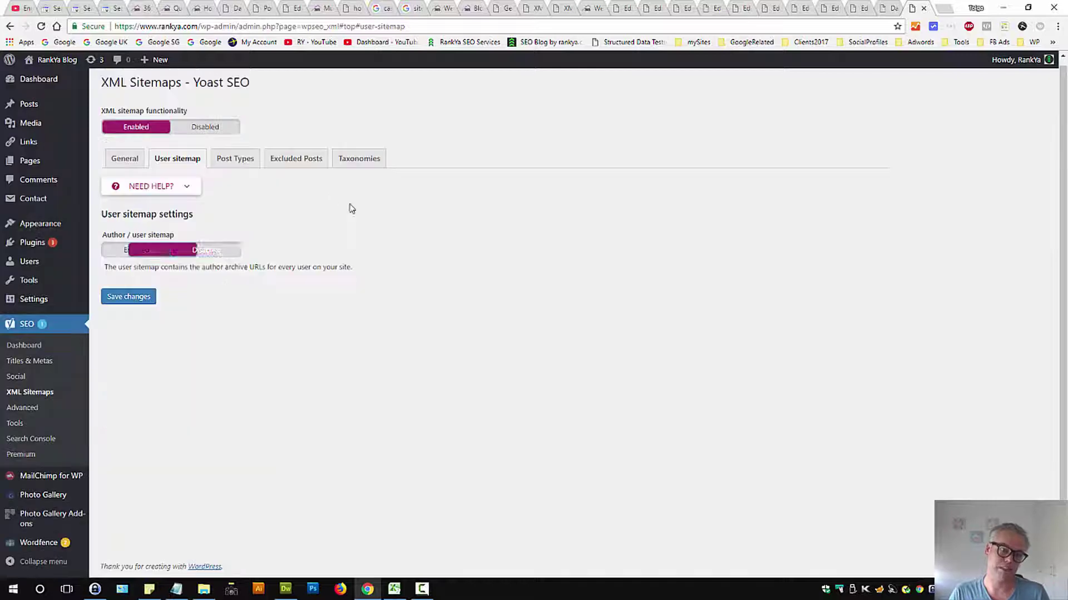
pyautogui.click(138, 251)
pyautogui.scroll(-3, 475, 305)
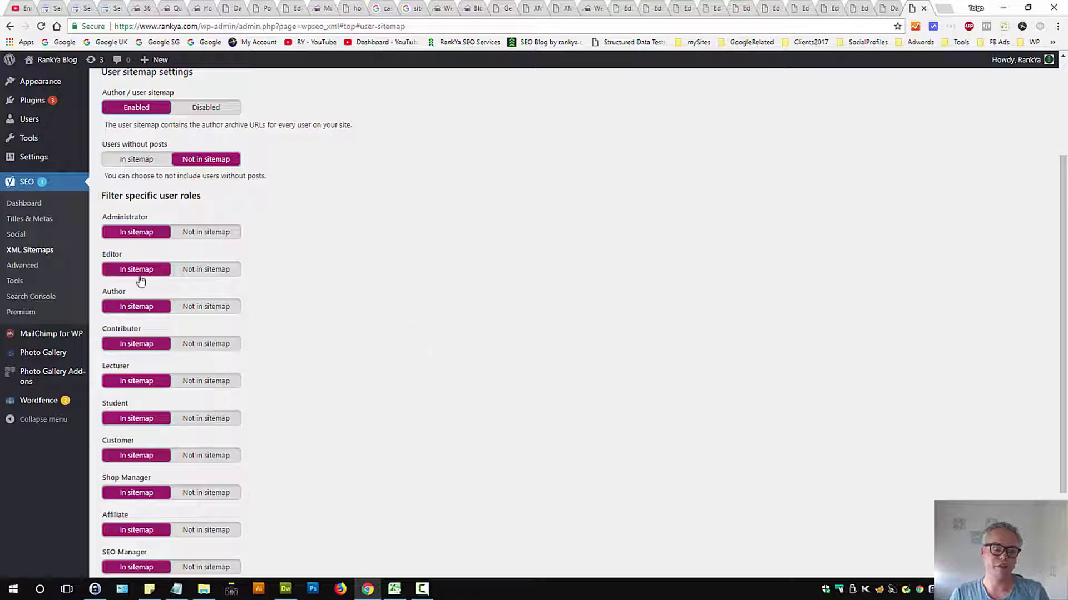
pyautogui.doubleClick(114, 255)
pyautogui.click(353, 280)
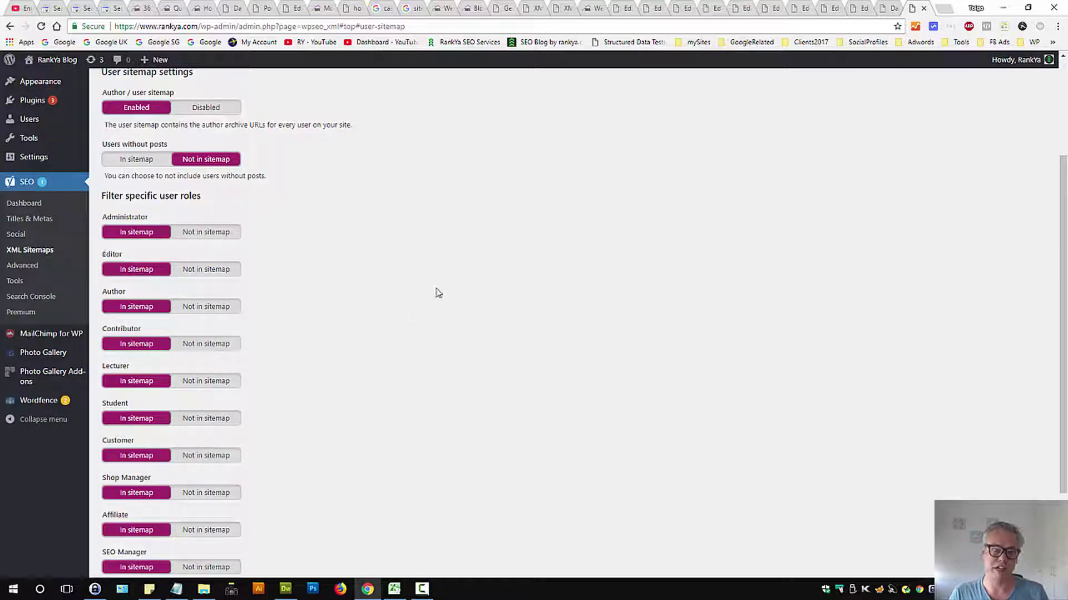
pyautogui.scroll(-2, 433, 312)
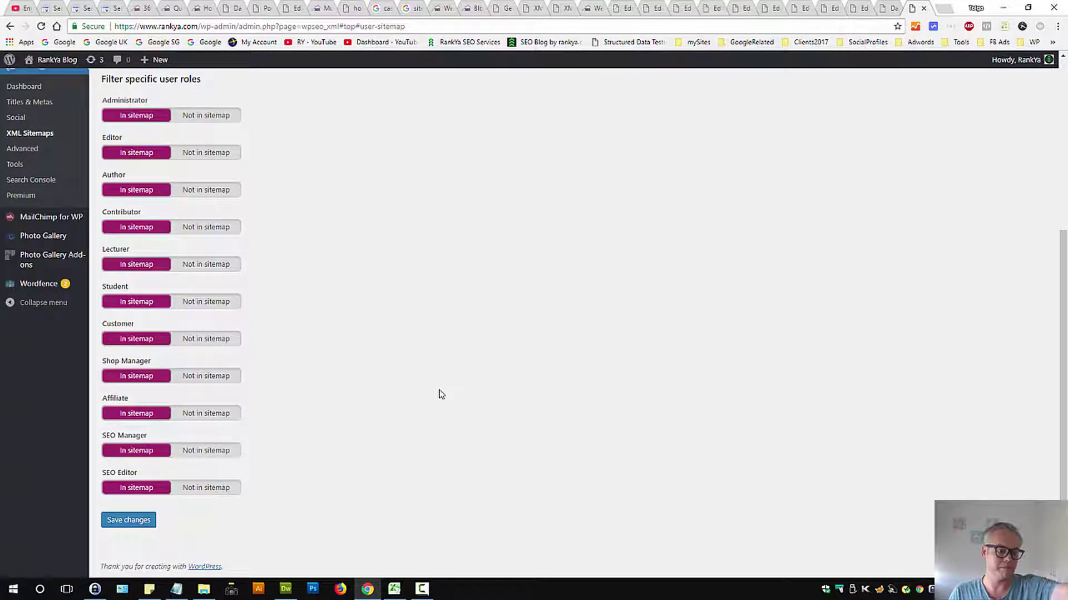
pyautogui.scroll(3, 439, 395)
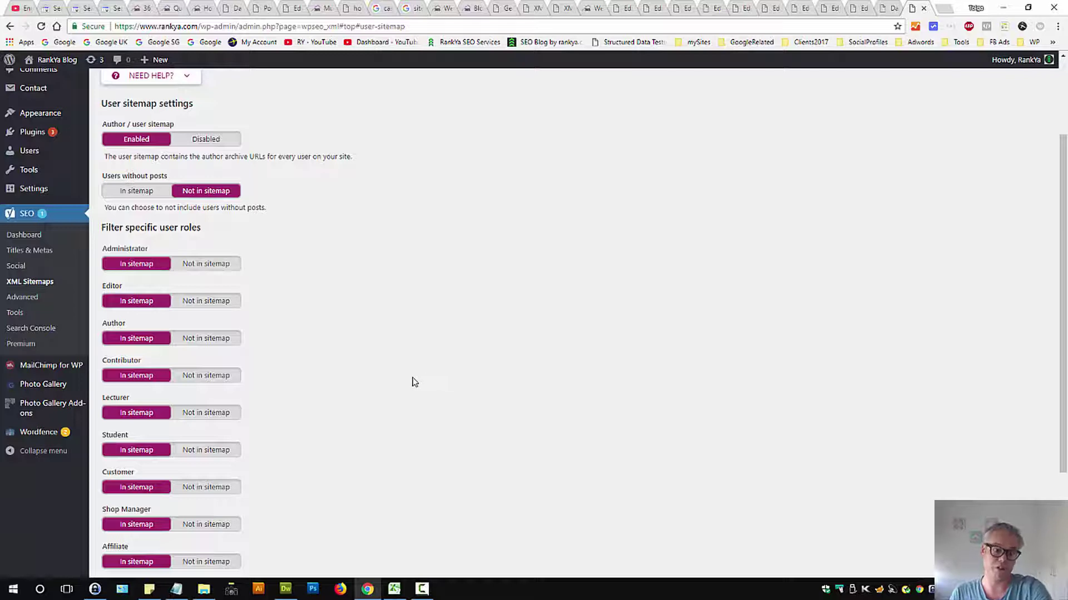
pyautogui.scroll(-3, 394, 359)
pyautogui.scroll(5, 390, 352)
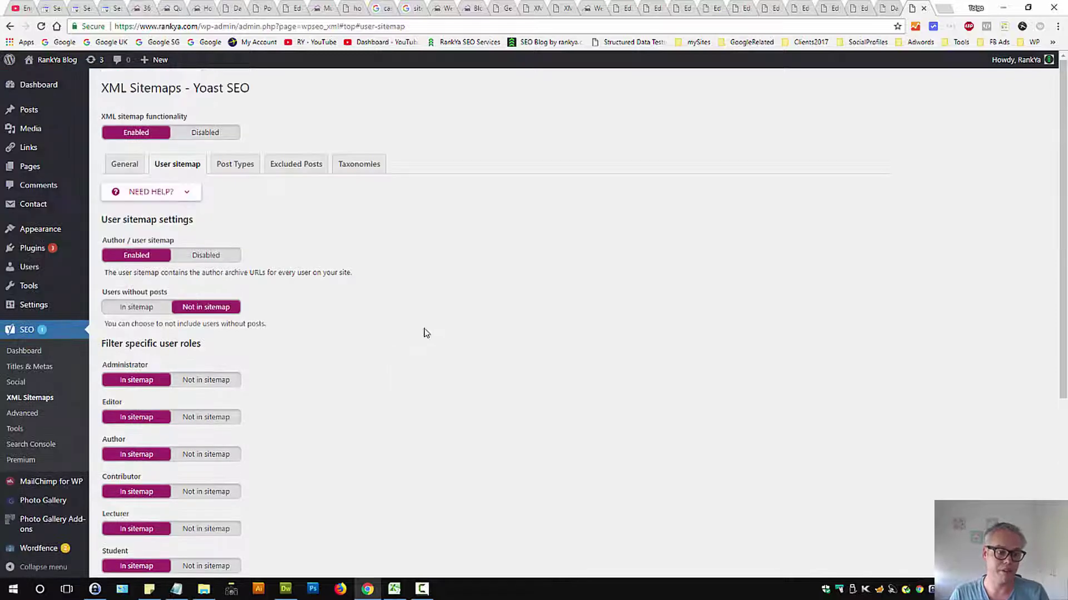
pyautogui.scroll(-5, 403, 368)
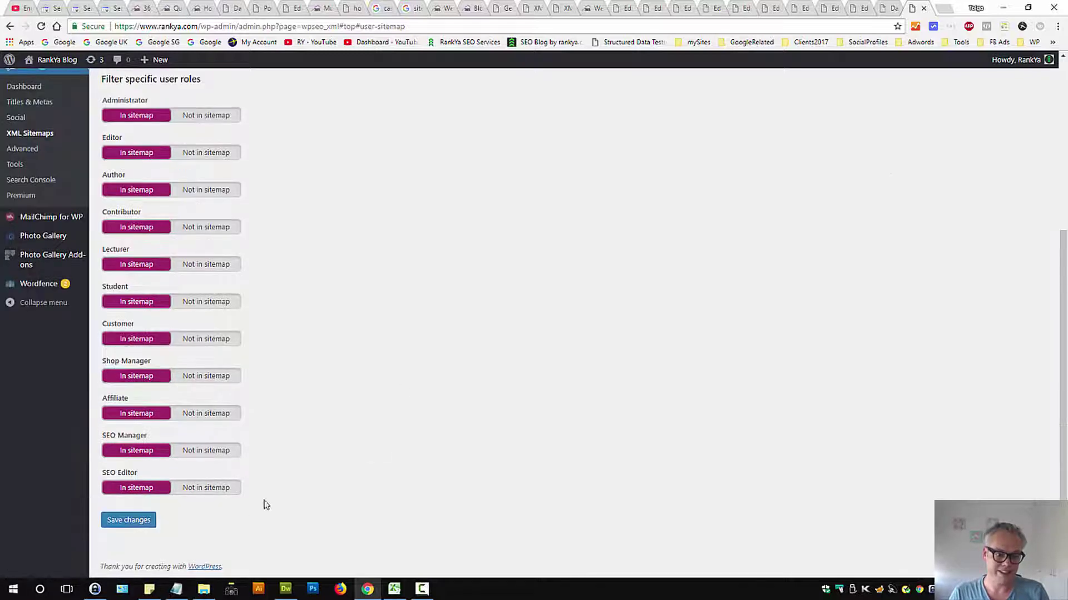
# Save the user sitemap settings and open the XML sitemap index from the General settings.
pyautogui.click(133, 522)
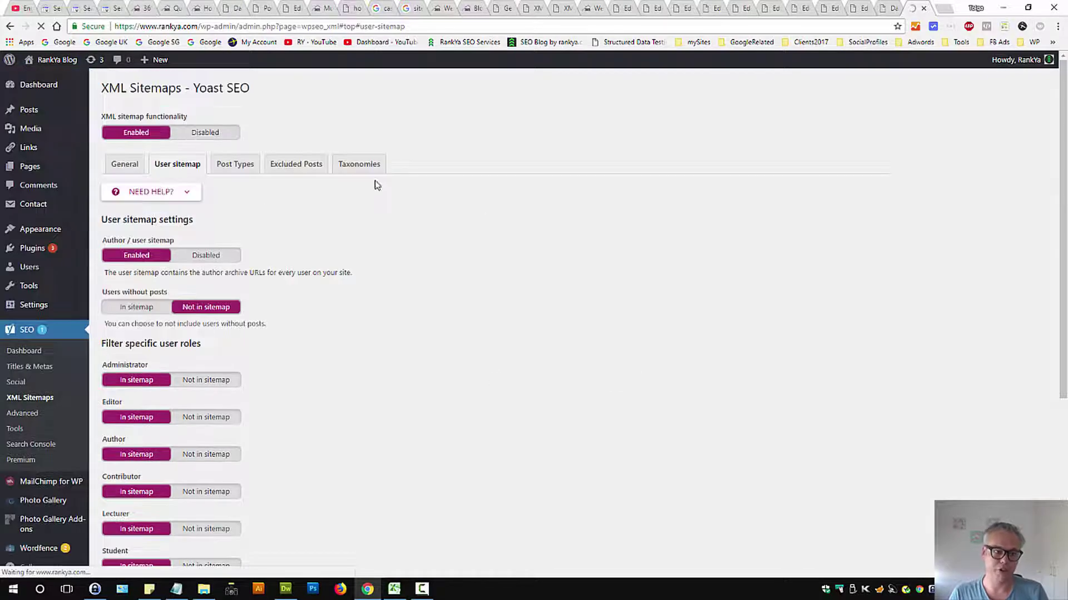
pyautogui.click(124, 164)
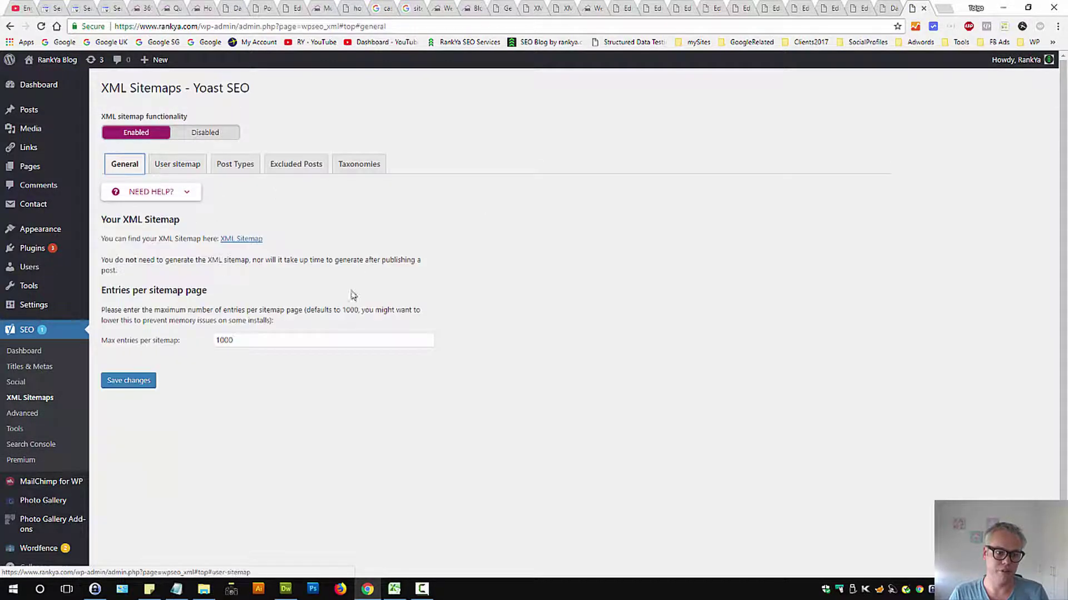
pyautogui.click(239, 239)
# View the author sitemap from the sitemap index, then go back to the Yoast settings.
pyautogui.click(919, 10)
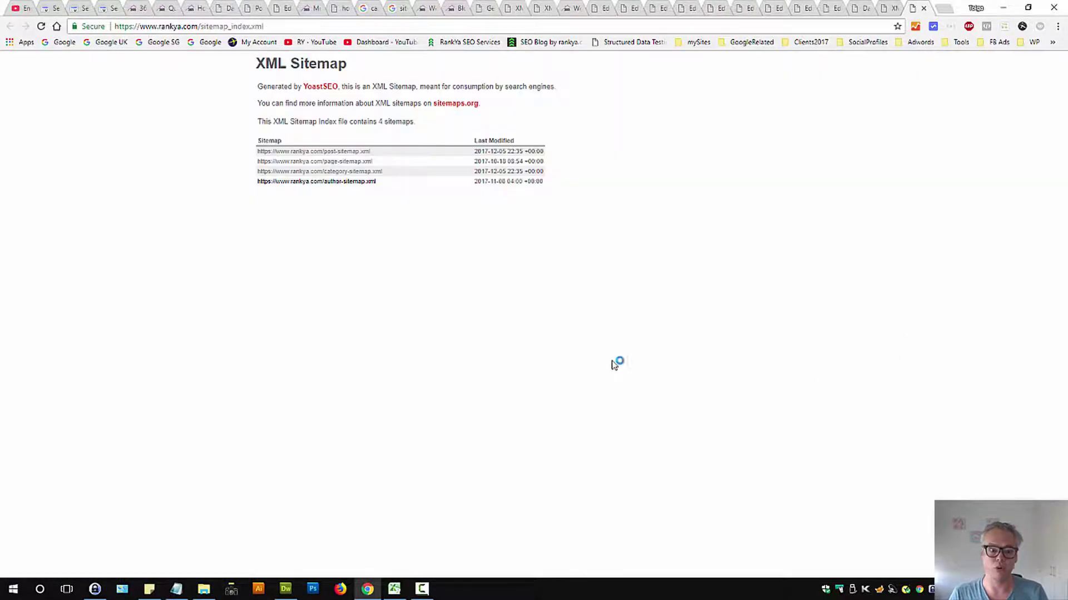
pyautogui.click(355, 185)
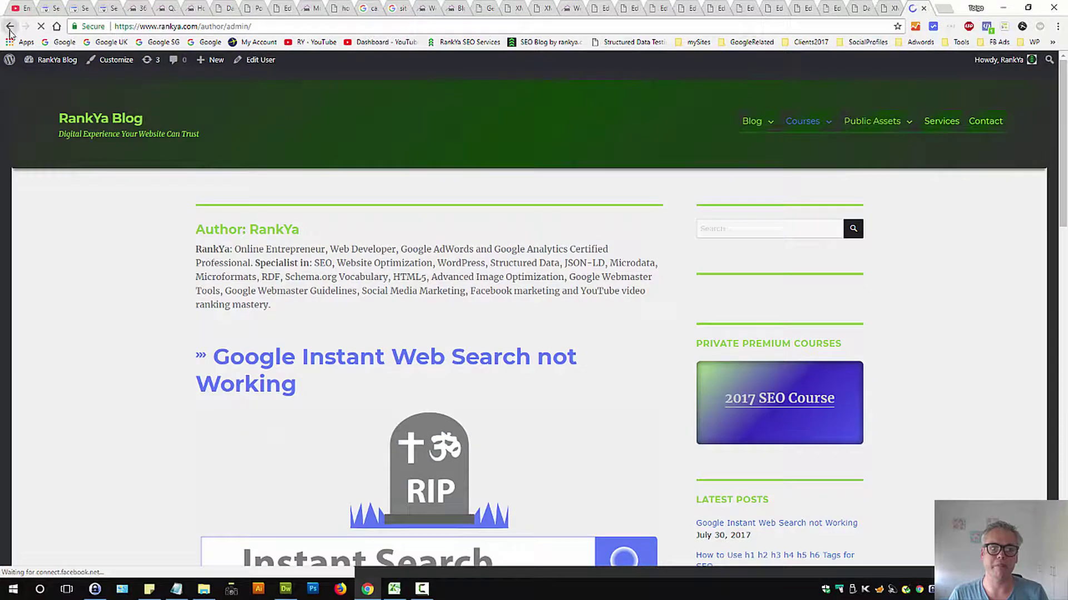
pyautogui.click(10, 27)
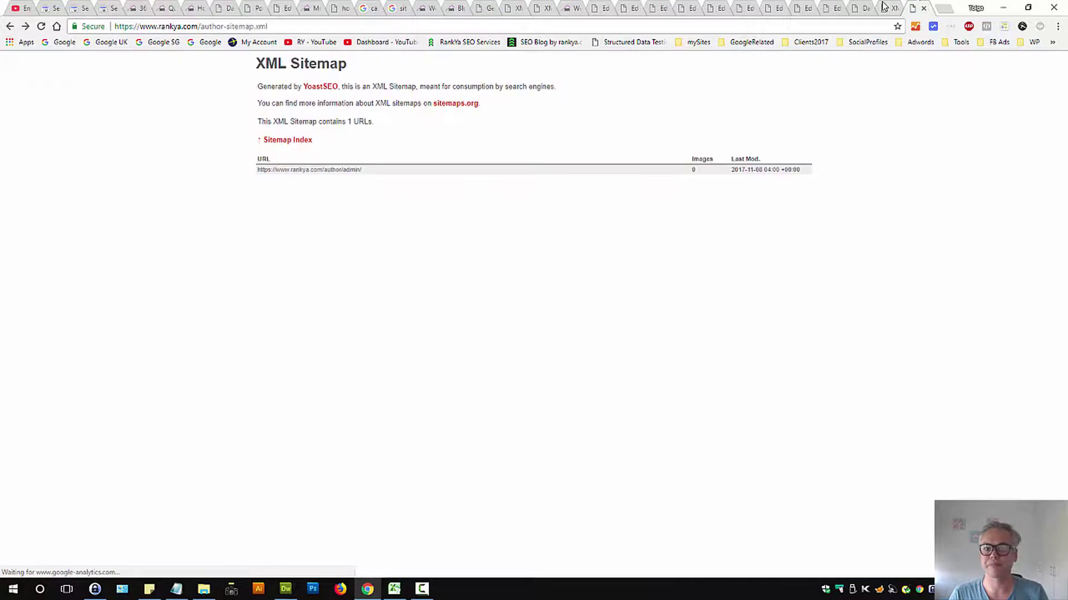
pyautogui.click(9, 27)
# Set Author/user sitemap to Disabled, save, and recheck the sitemap index.
pyautogui.click(174, 162)
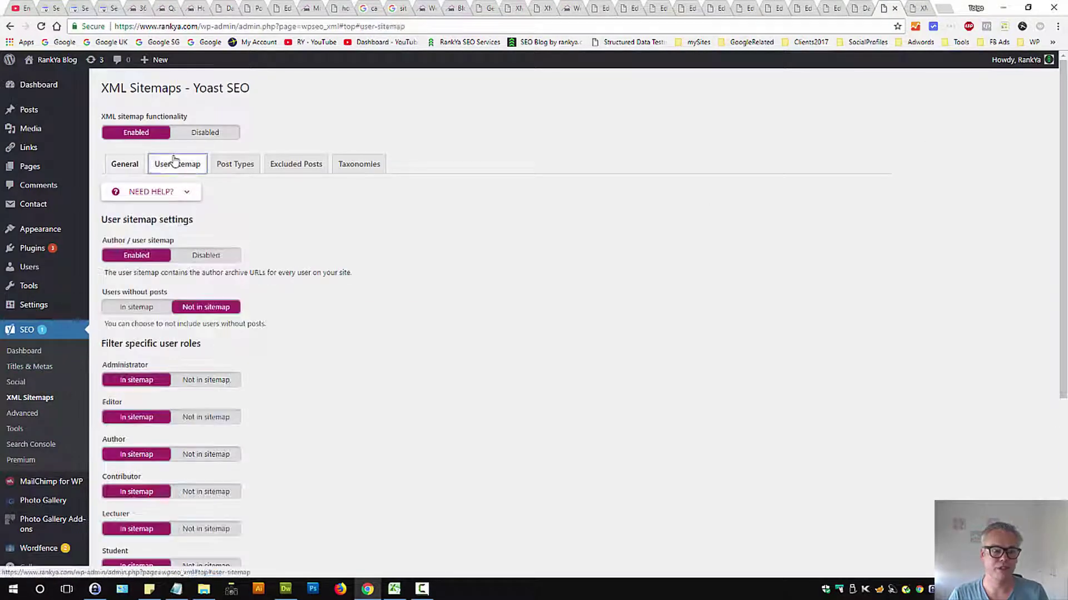
pyautogui.click(206, 255)
pyautogui.click(123, 303)
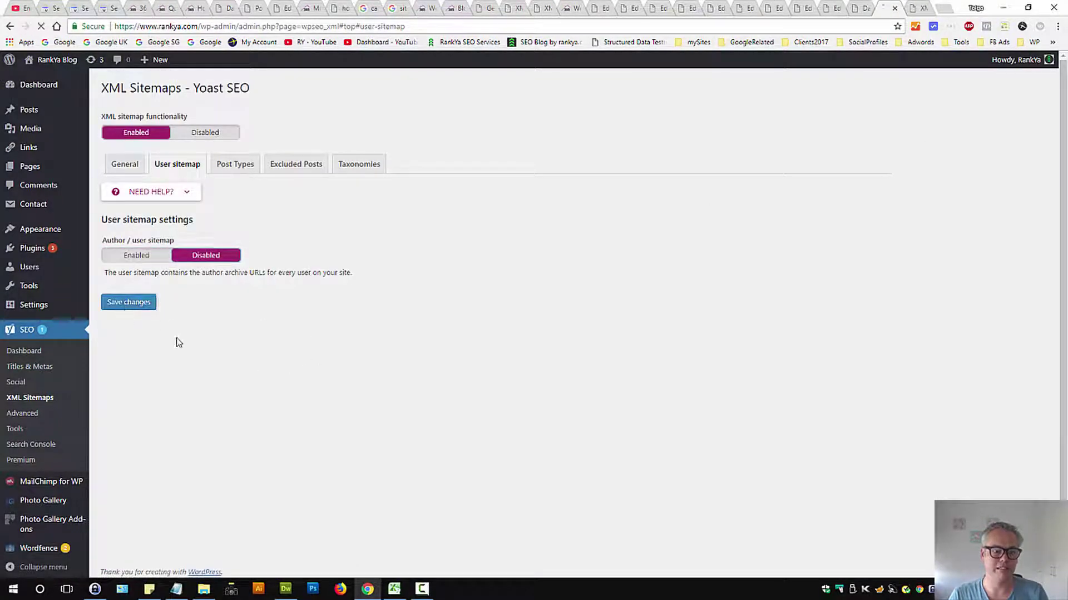
pyautogui.click(919, 9)
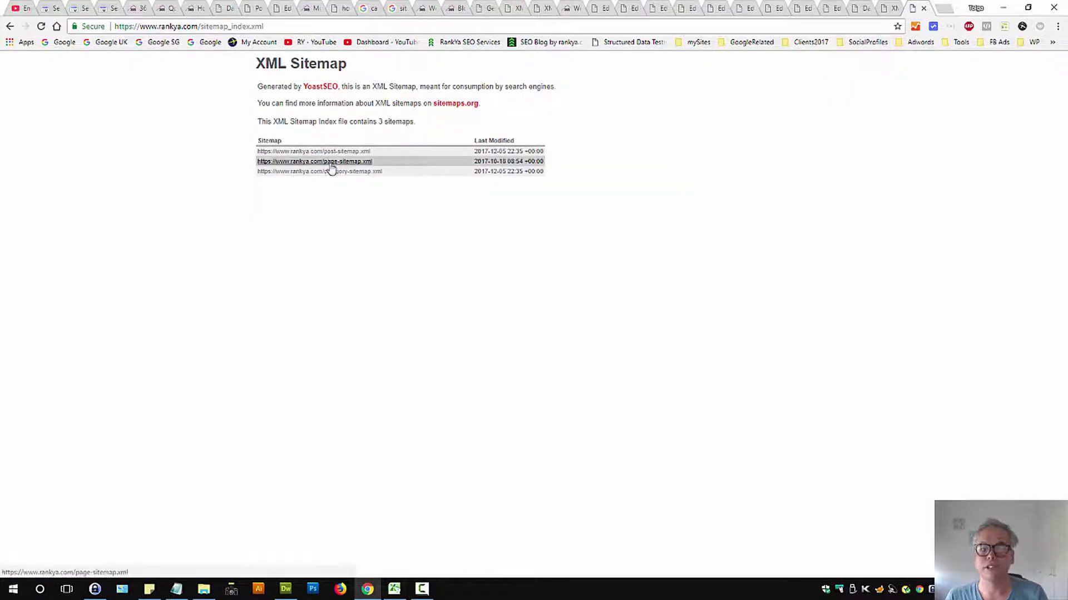
pyautogui.click(884, 8)
pyautogui.click(218, 166)
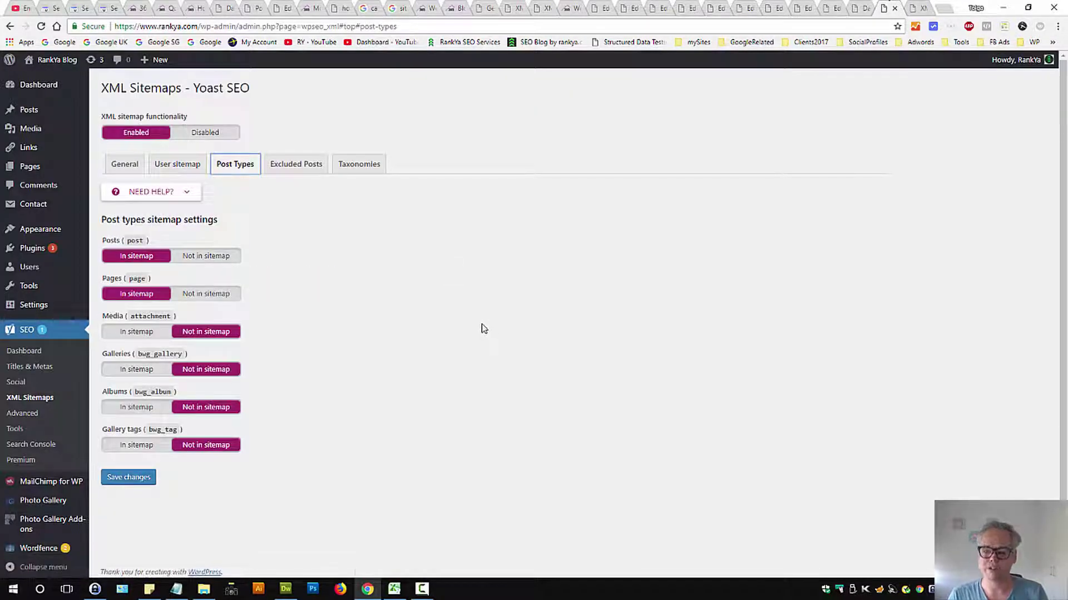
# Review the post, page and attachment post types listed in the Post Types settings.
pyautogui.doubleClick(134, 240)
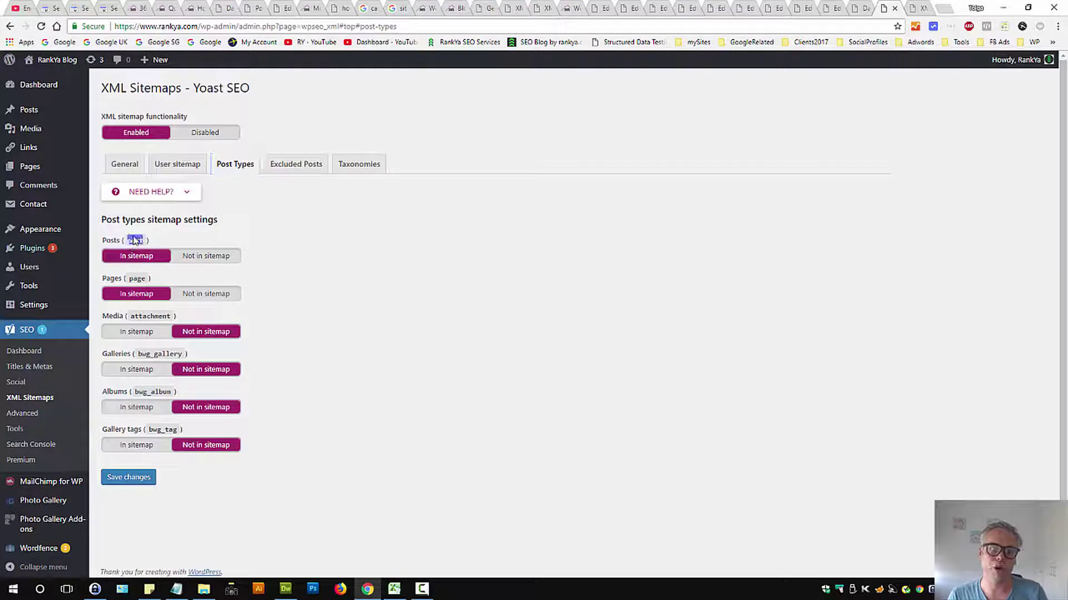
pyautogui.doubleClick(137, 278)
pyautogui.click(397, 336)
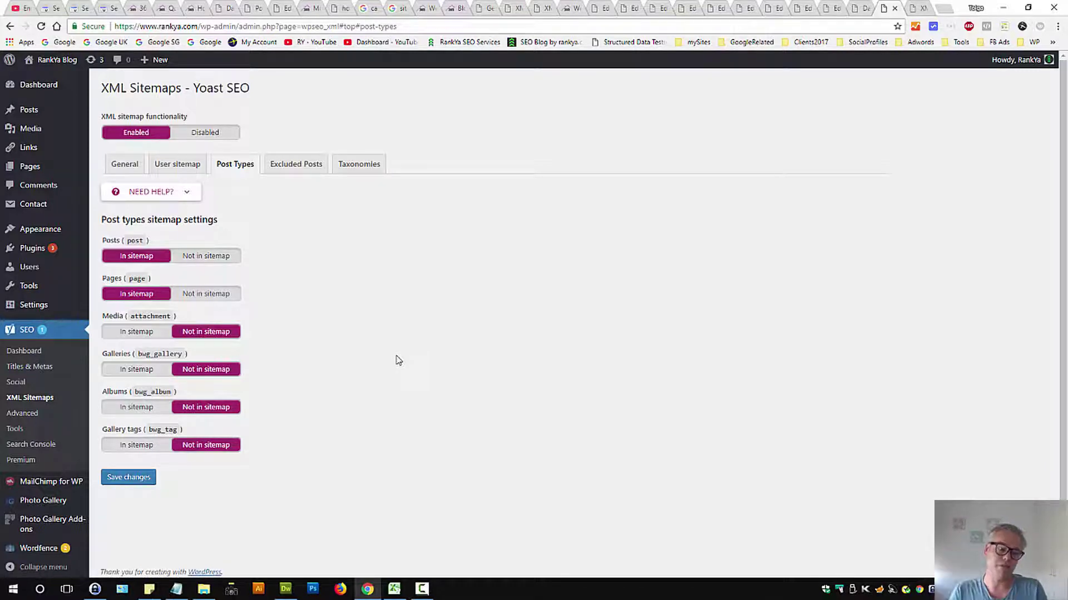
pyautogui.doubleClick(145, 315)
pyautogui.click(321, 361)
# Switch Media to In sitemap and back to Not in sitemap, then go to the 365propertybuyer site's settings.
pyautogui.click(137, 331)
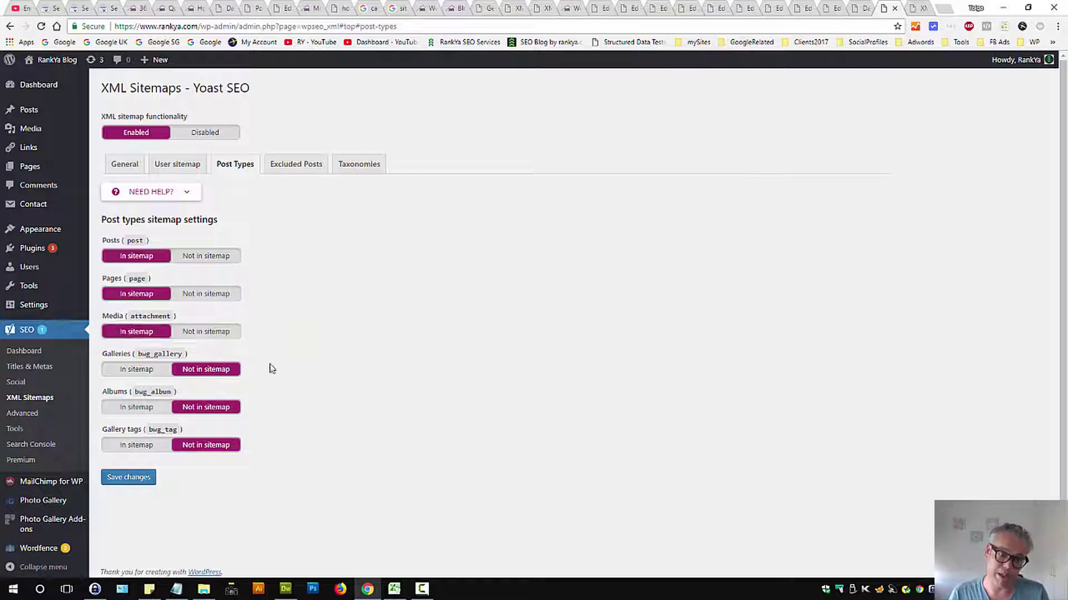
pyautogui.click(206, 332)
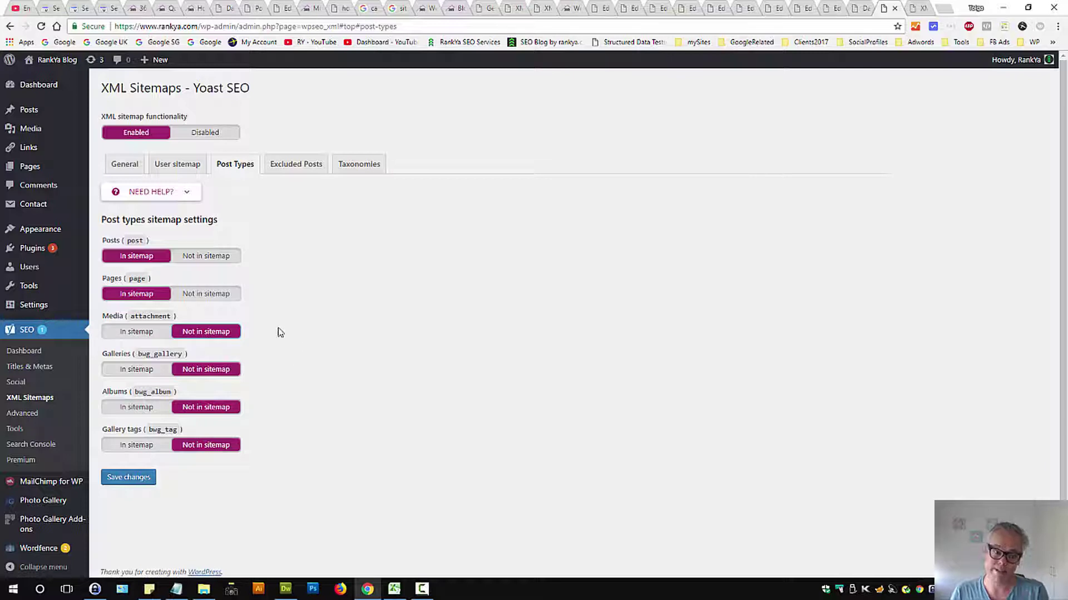
pyautogui.doubleClick(151, 316)
pyautogui.click(298, 303)
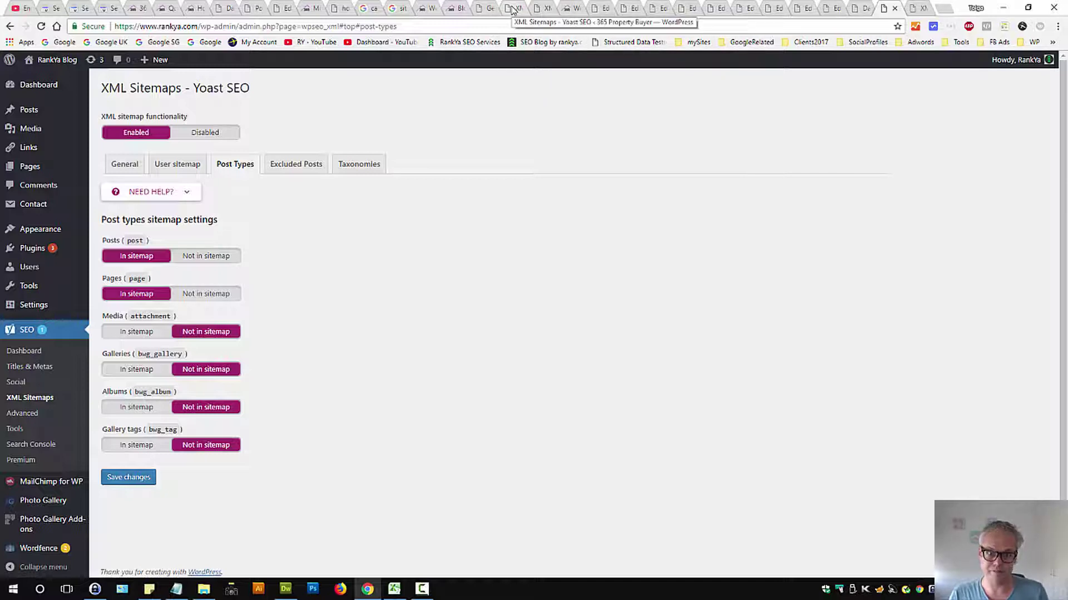
pyautogui.click(485, 9)
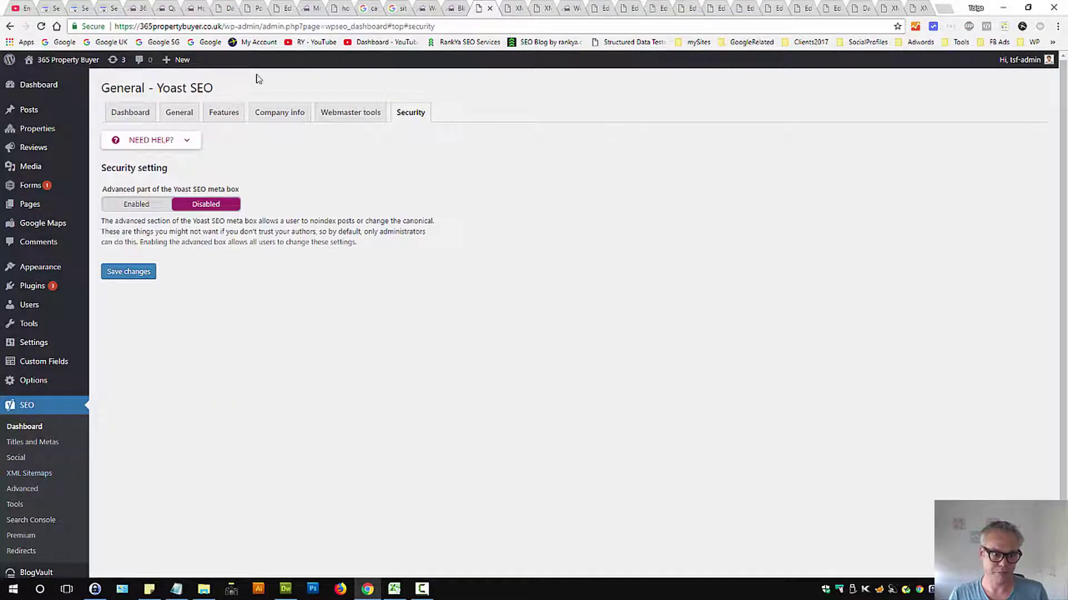
# Check the second site's Yoast Post Types sitemap settings, confirming Properties are included, then return to rankya.com.
pyautogui.click(23, 474)
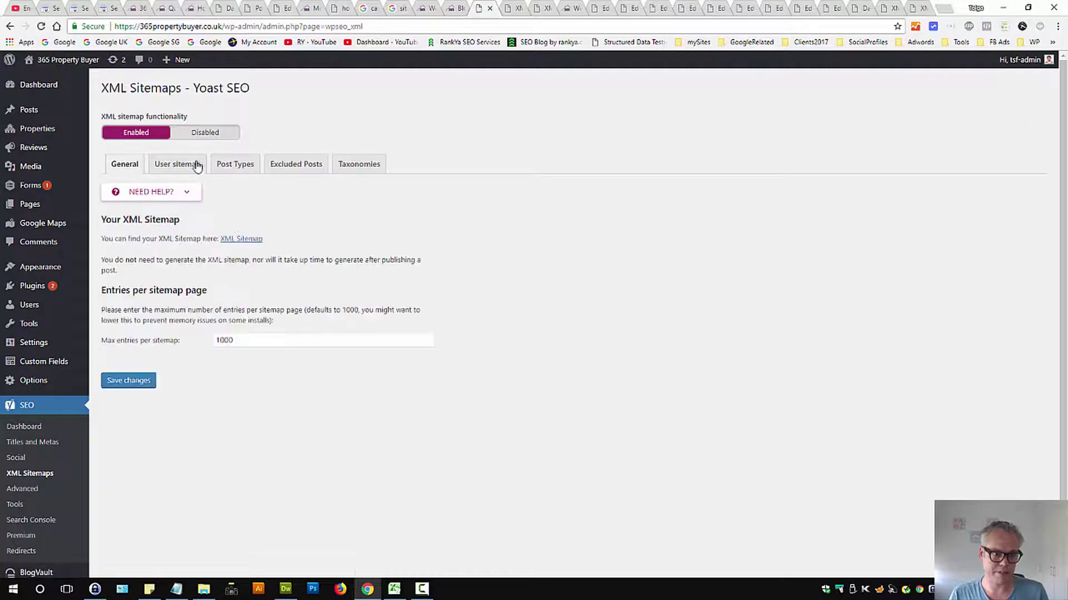
pyautogui.click(236, 166)
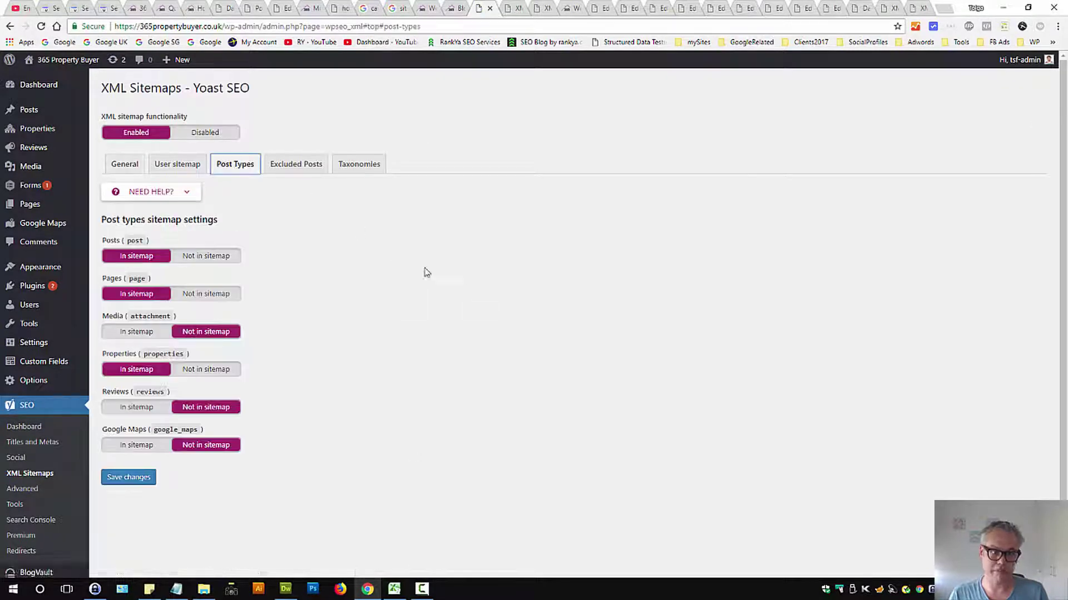
pyautogui.doubleClick(161, 354)
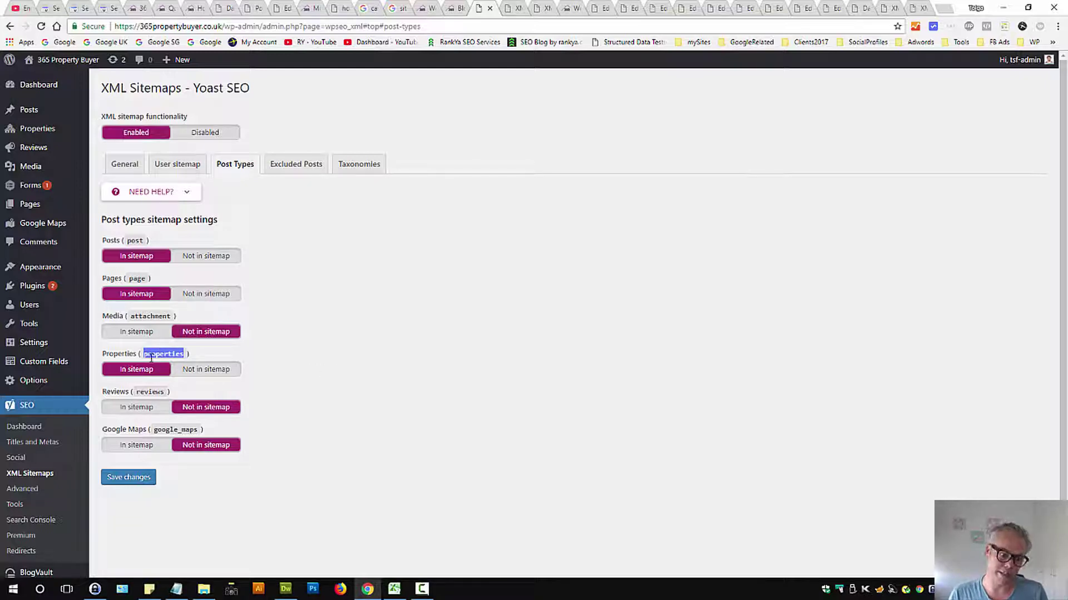
pyautogui.click(428, 366)
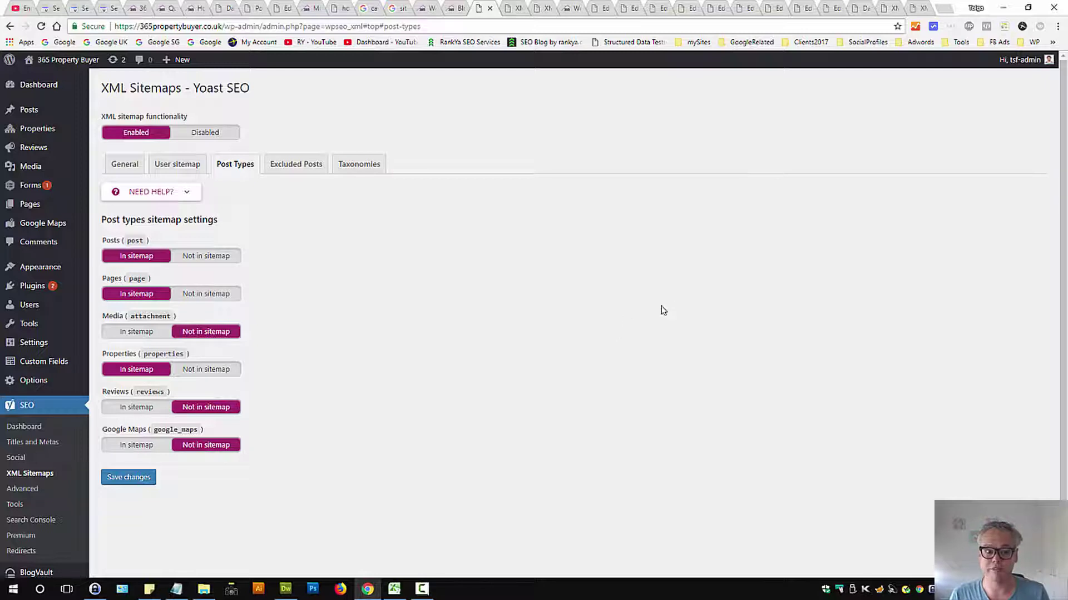
pyautogui.click(862, 8)
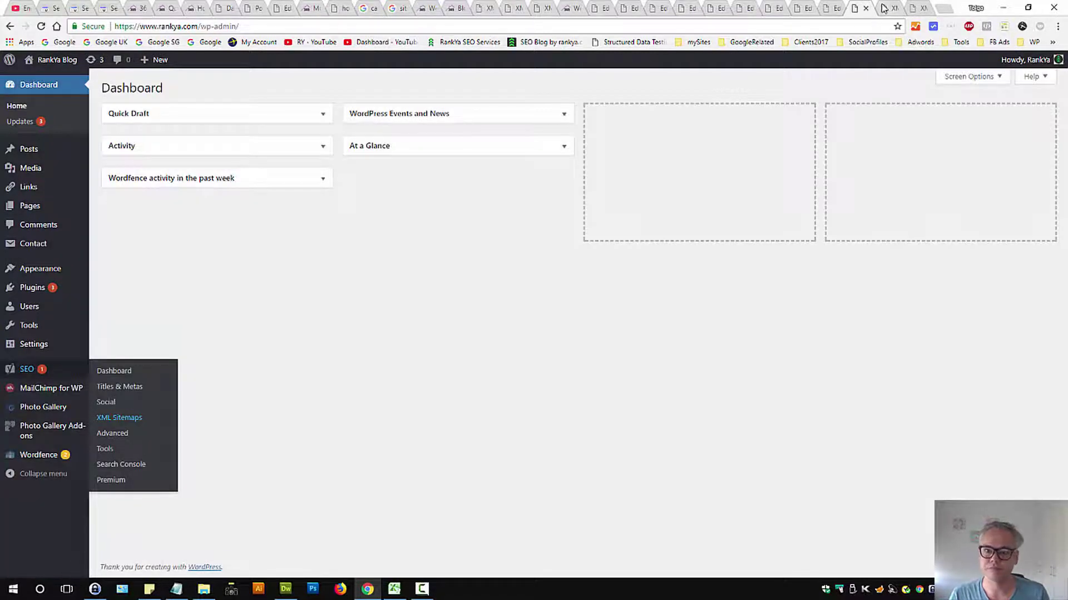
# Review rankya.com's Post Types sitemap settings, with Posts and Pages included and Media, Galleries, Albums excluded.
pyautogui.click(884, 8)
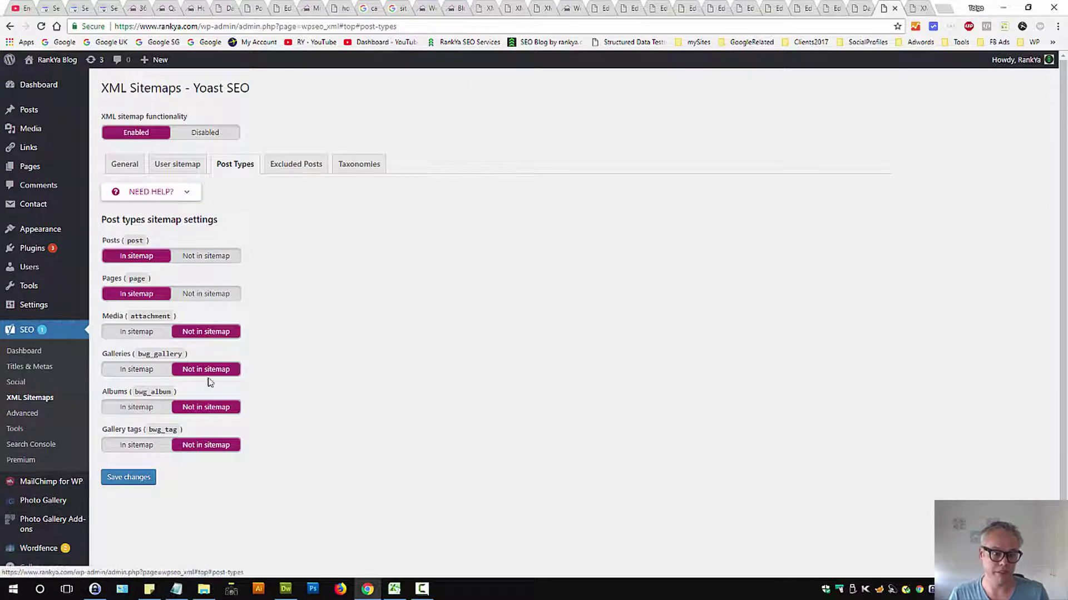
pyautogui.doubleClick(135, 241)
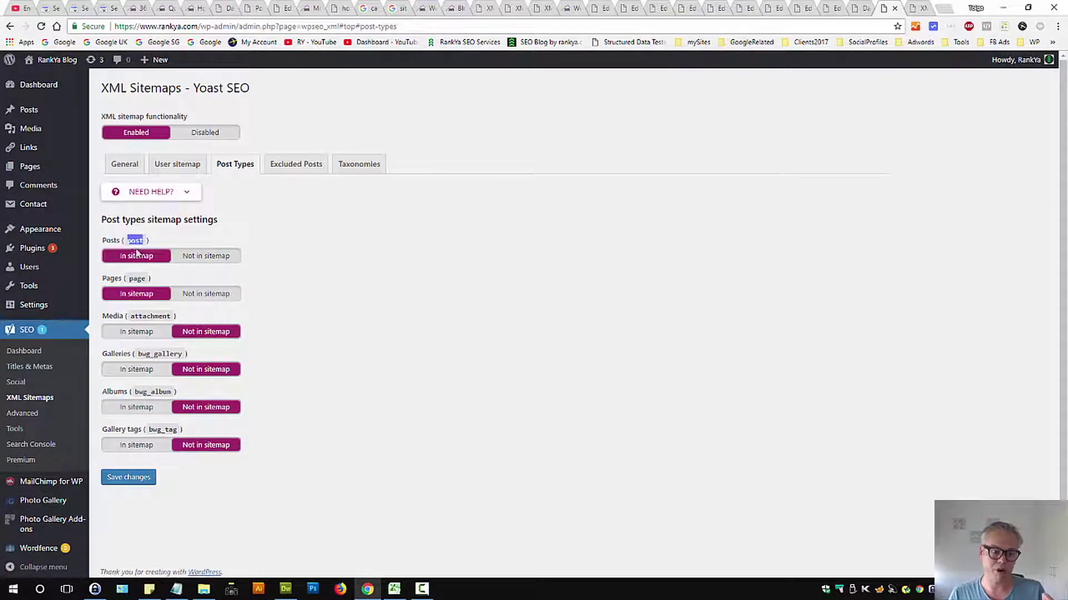
pyautogui.doubleClick(137, 278)
pyautogui.click(346, 318)
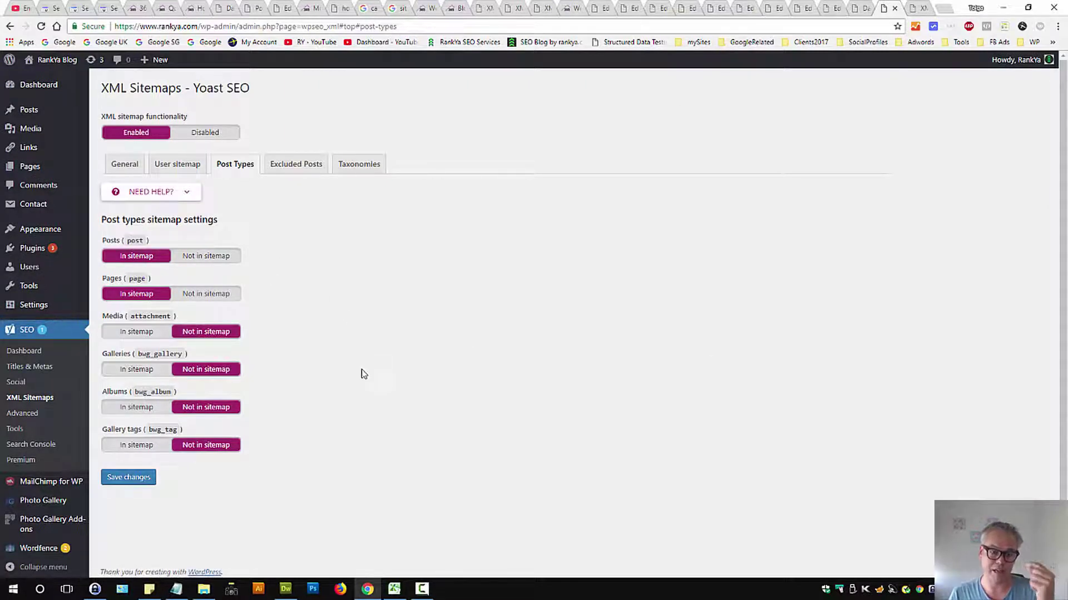